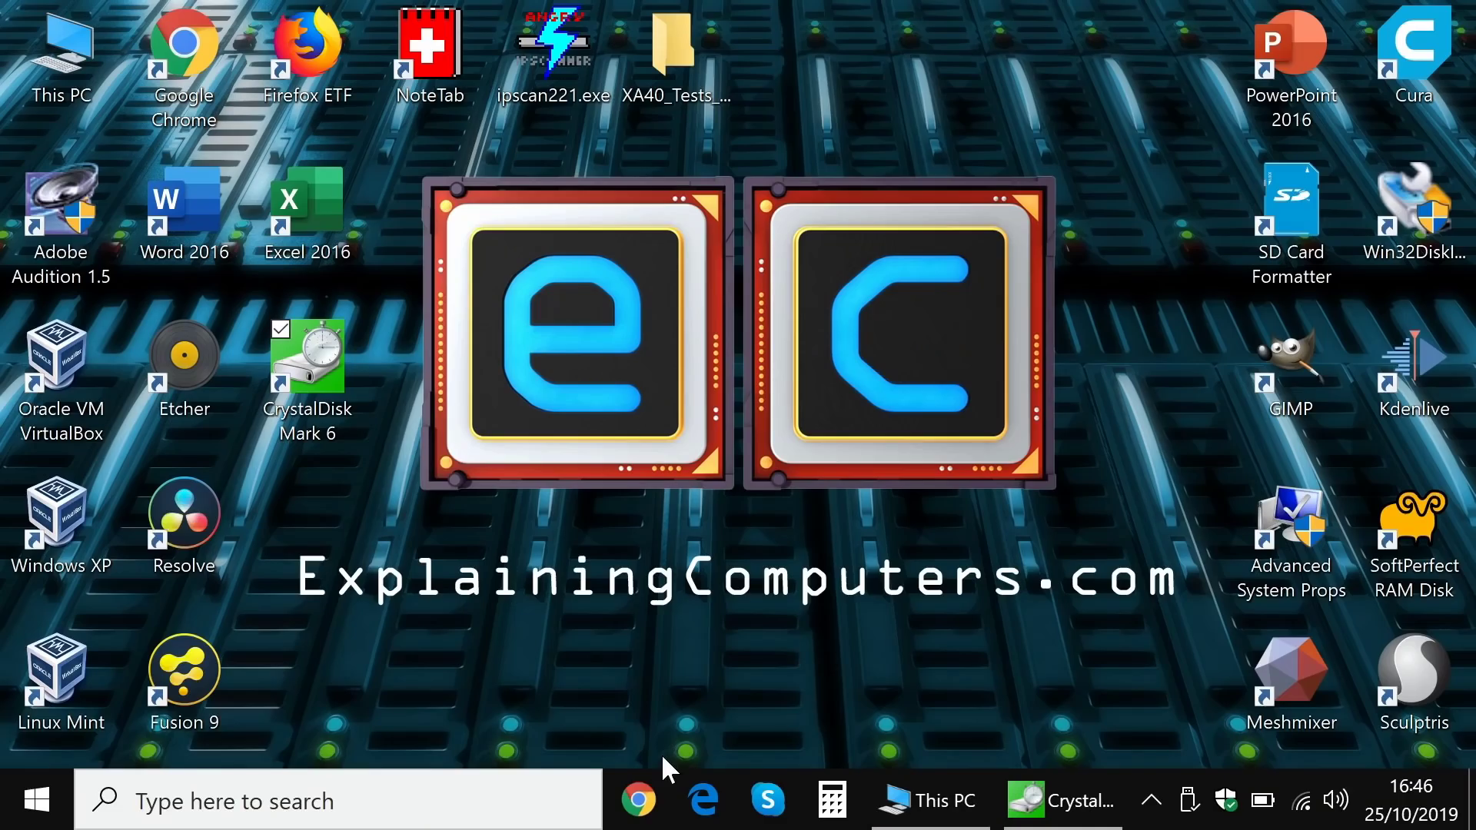
# Step: Browse the contents of Extreme SSD (D:) from This PC, then close both Explorer windows
pyautogui.click(907, 805)
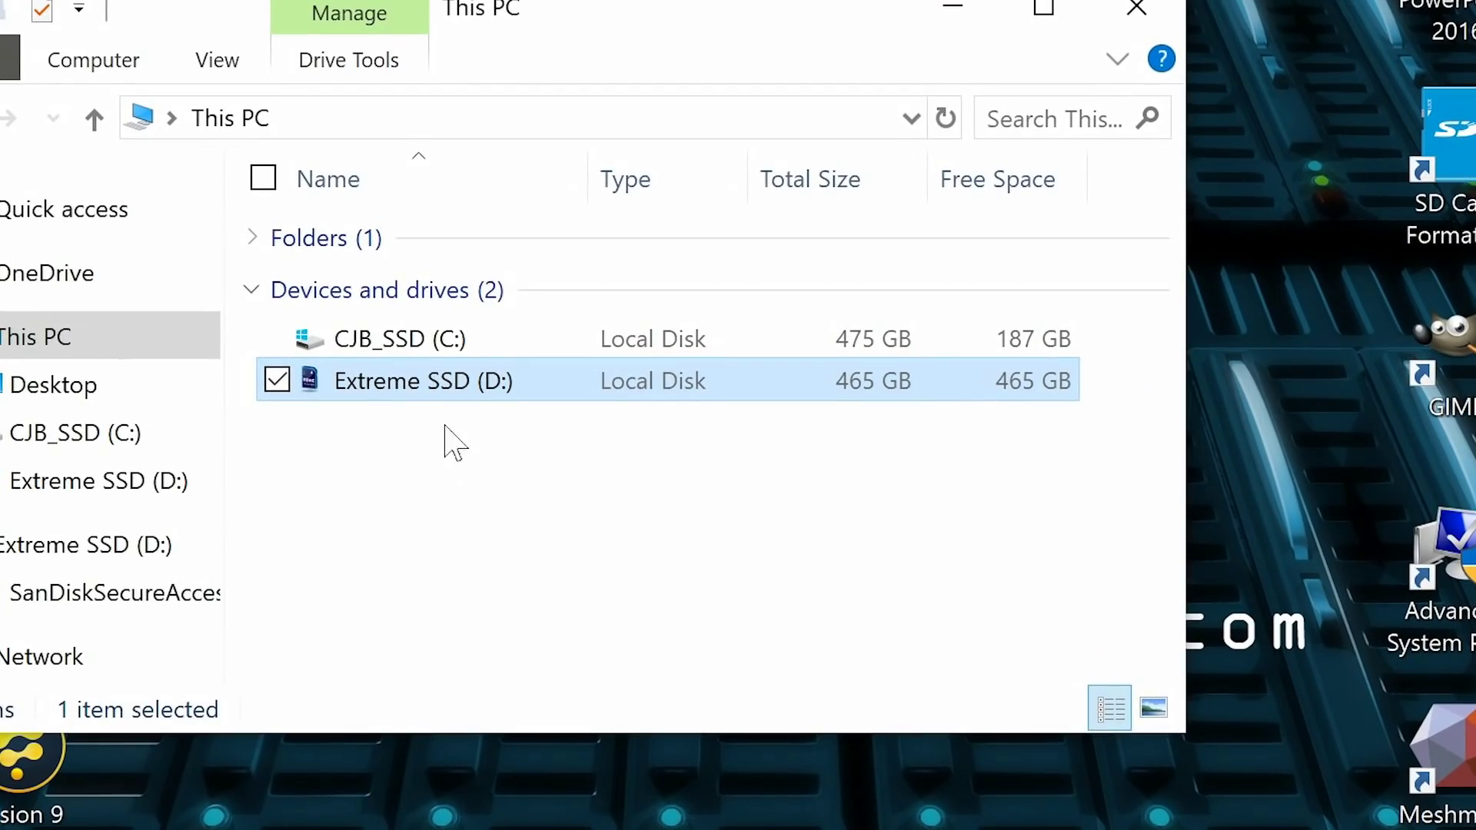
pyautogui.doubleClick(418, 382)
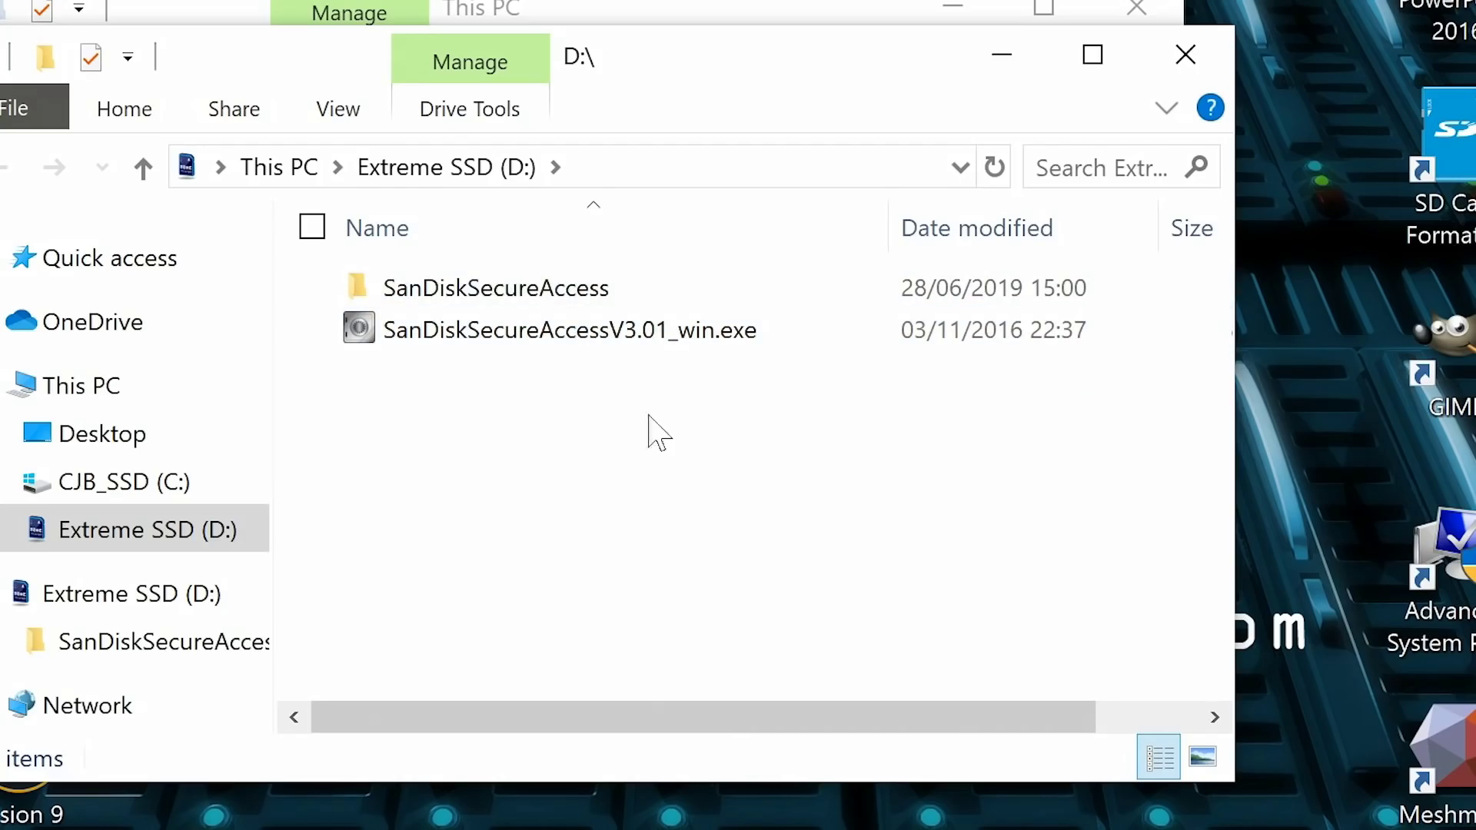
pyautogui.click(1187, 55)
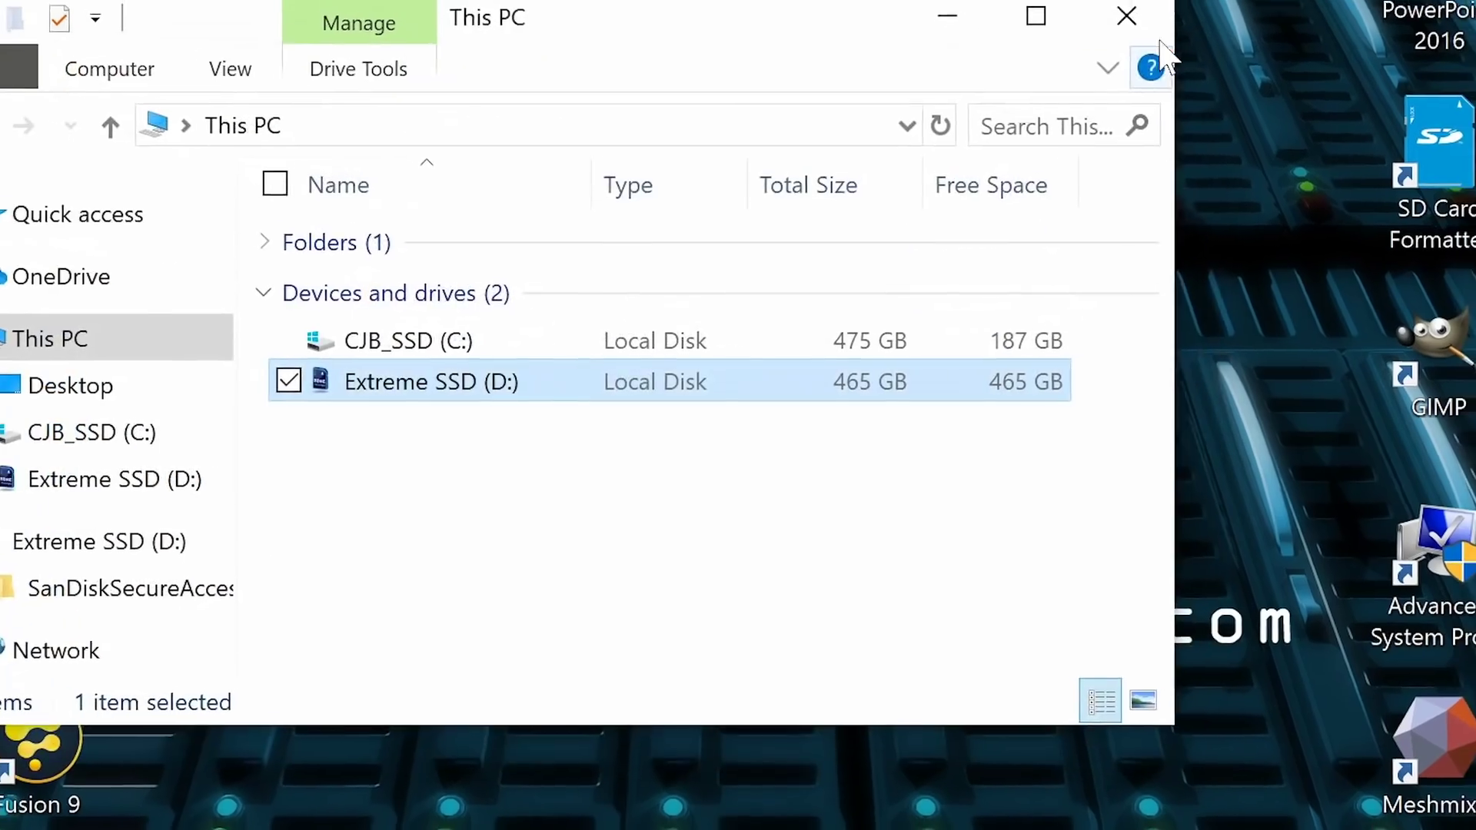
pyautogui.click(1124, 23)
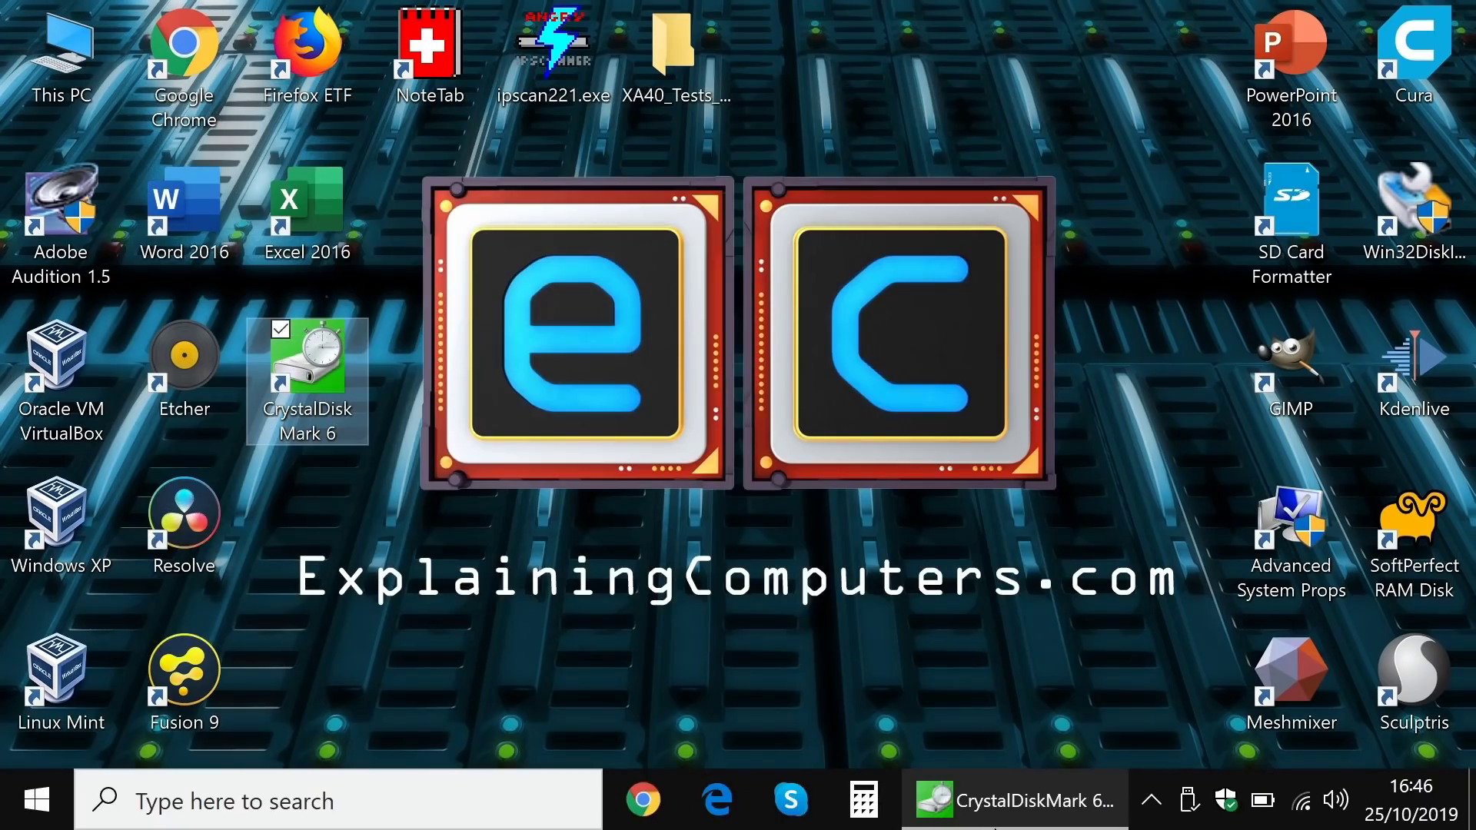
# Step: Run all CrystalDiskMark tests on drive D:, reaching about 439 MB/s sequential read and 443 MB/s write
pyautogui.click(1014, 800)
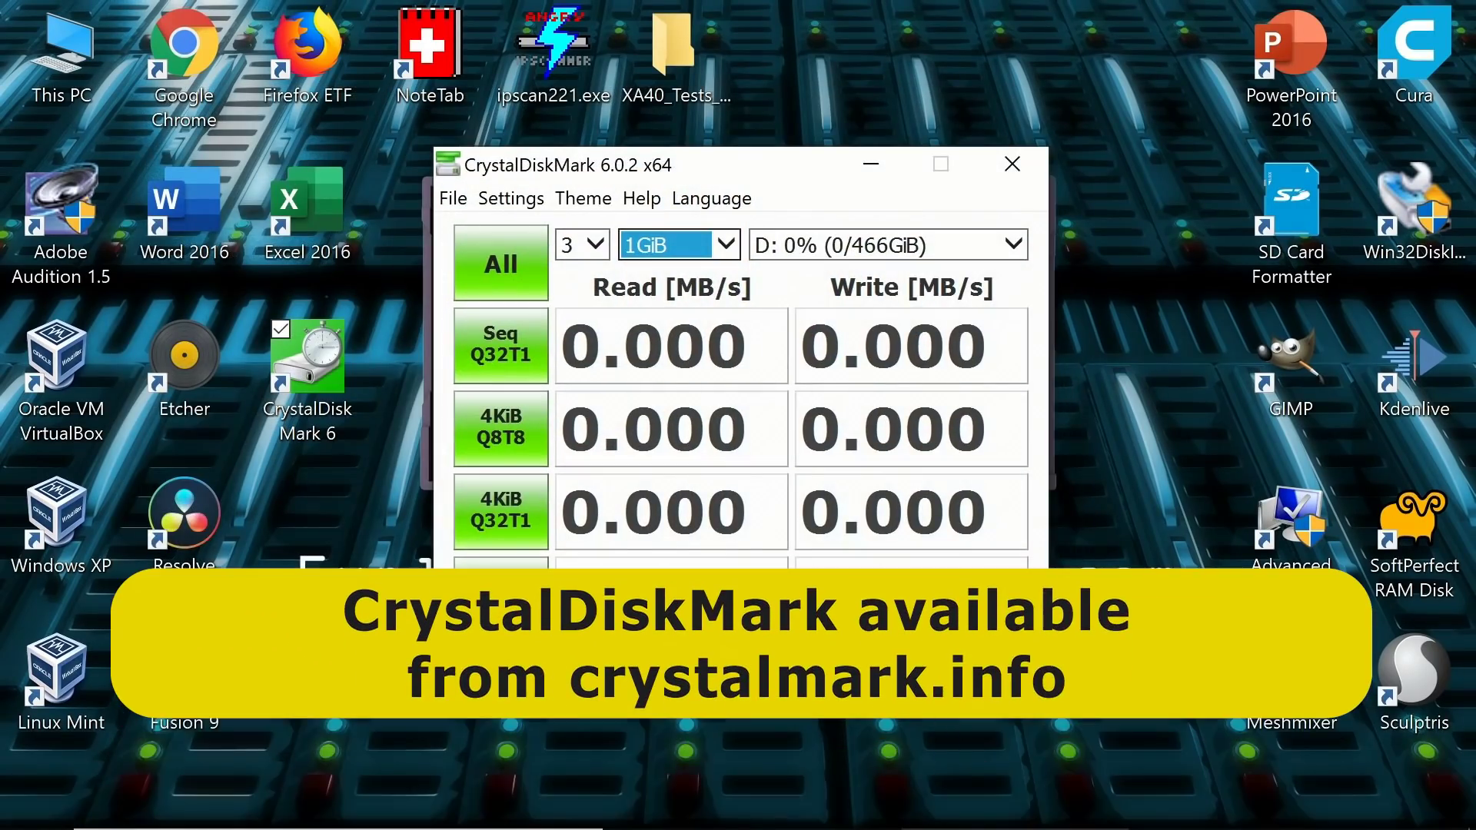
pyautogui.click(502, 281)
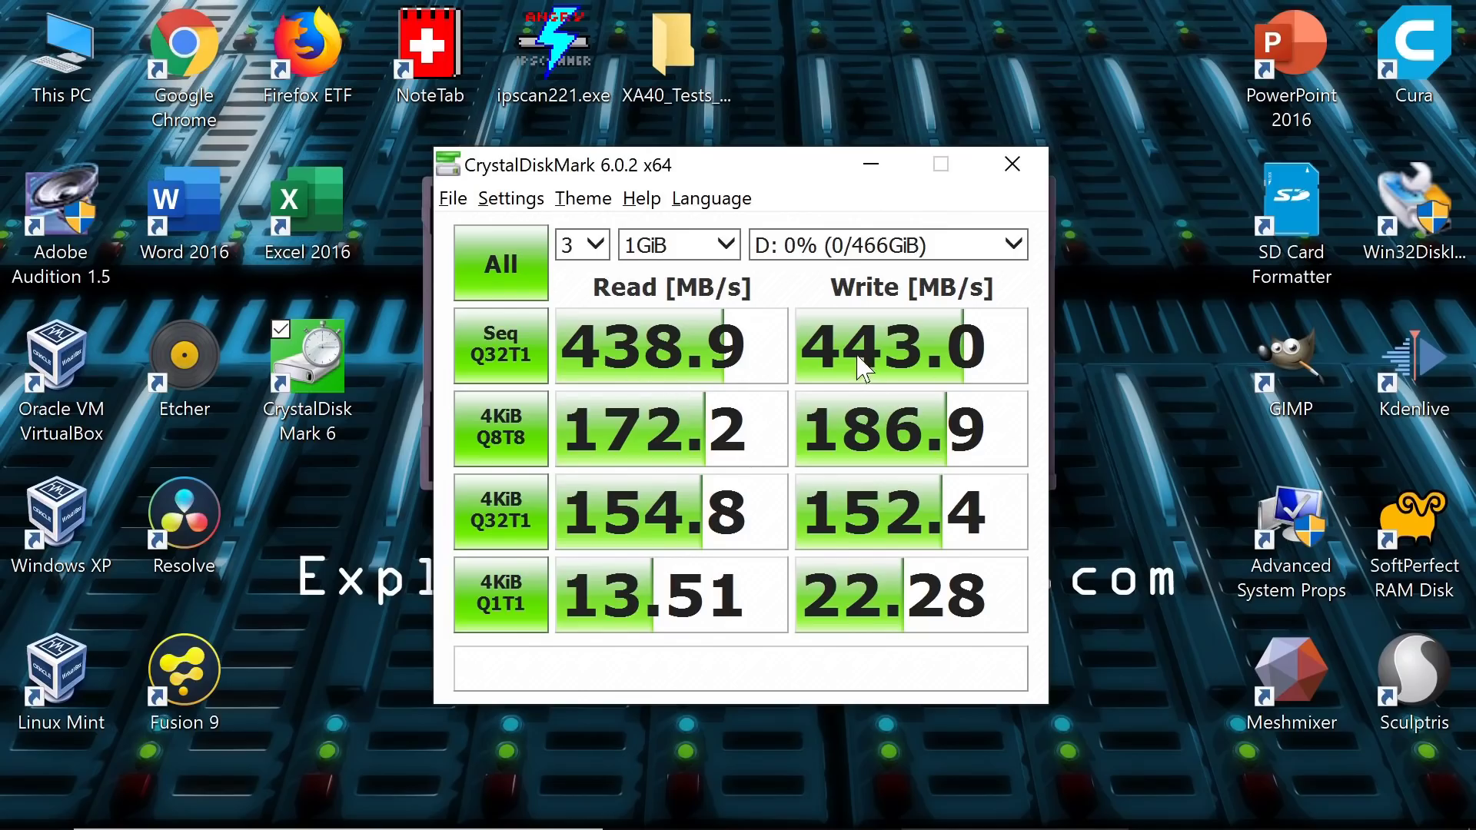
pyautogui.moveTo(854, 484)
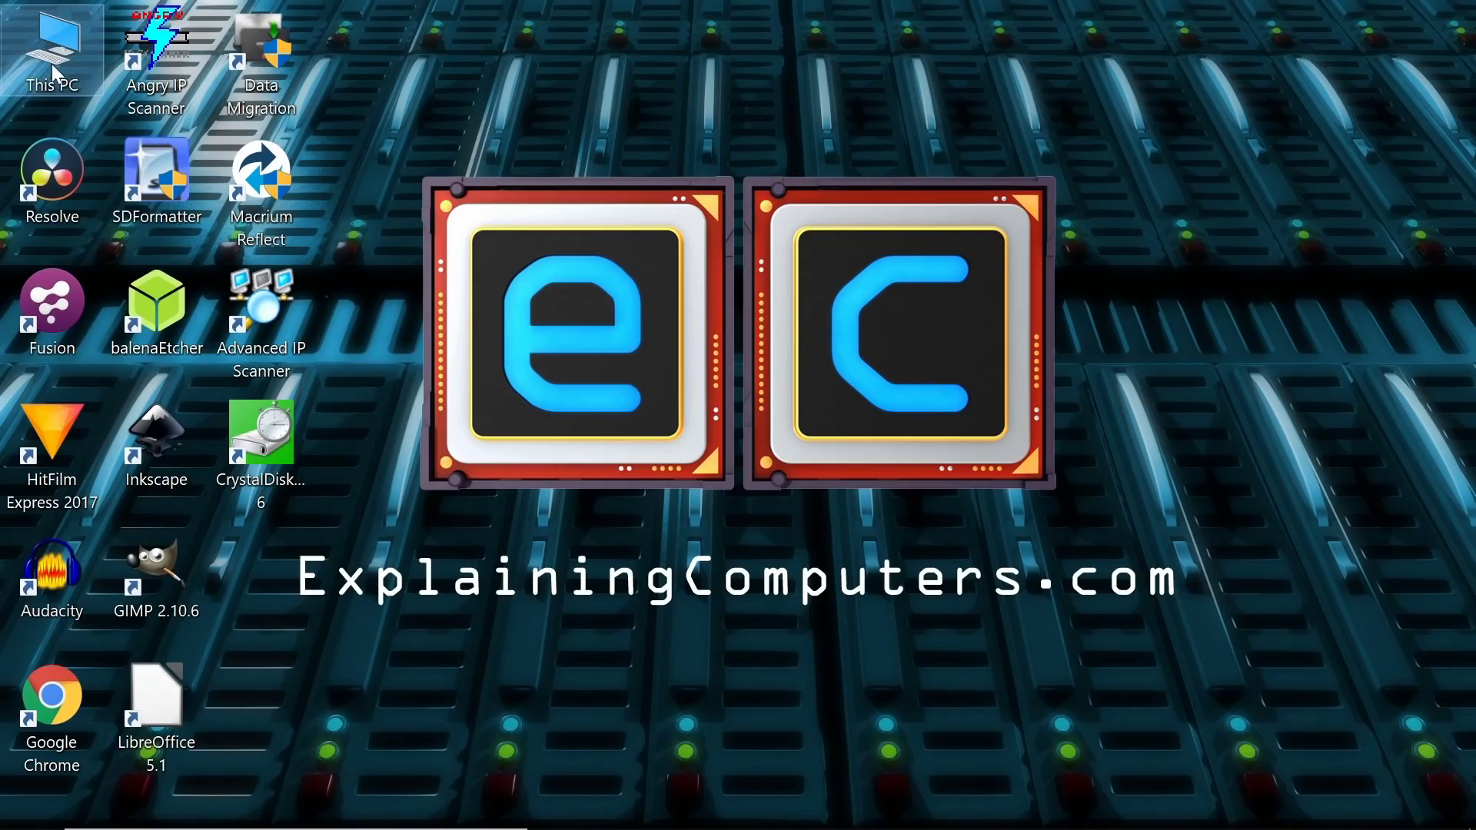
# Step: Check Extreme SSD (D:) in This PC, then relaunch CrystalDiskMark and rerun all tests
pyautogui.doubleClick(52, 63)
pyautogui.click(831, 380)
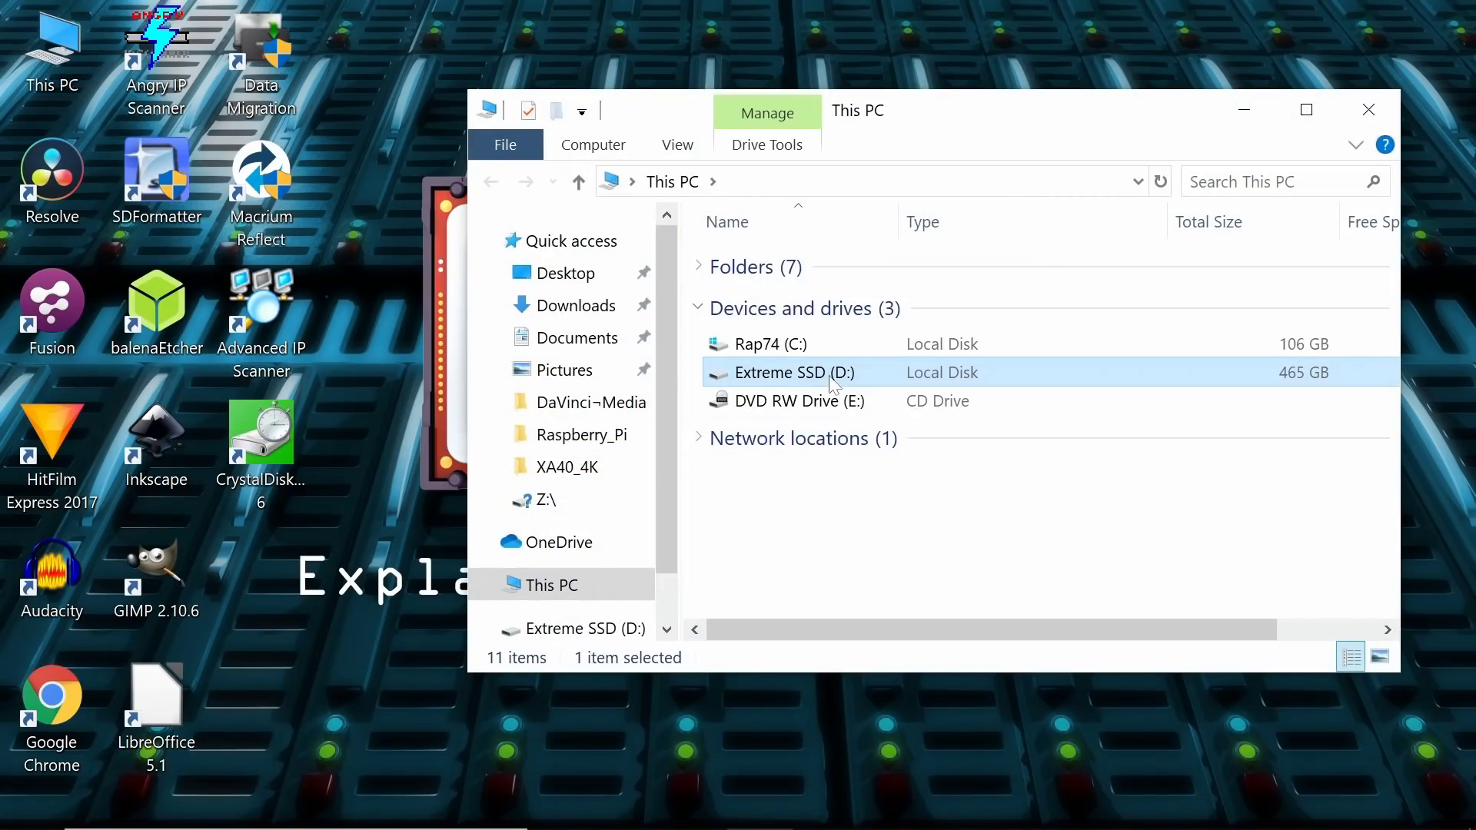
pyautogui.click(1366, 110)
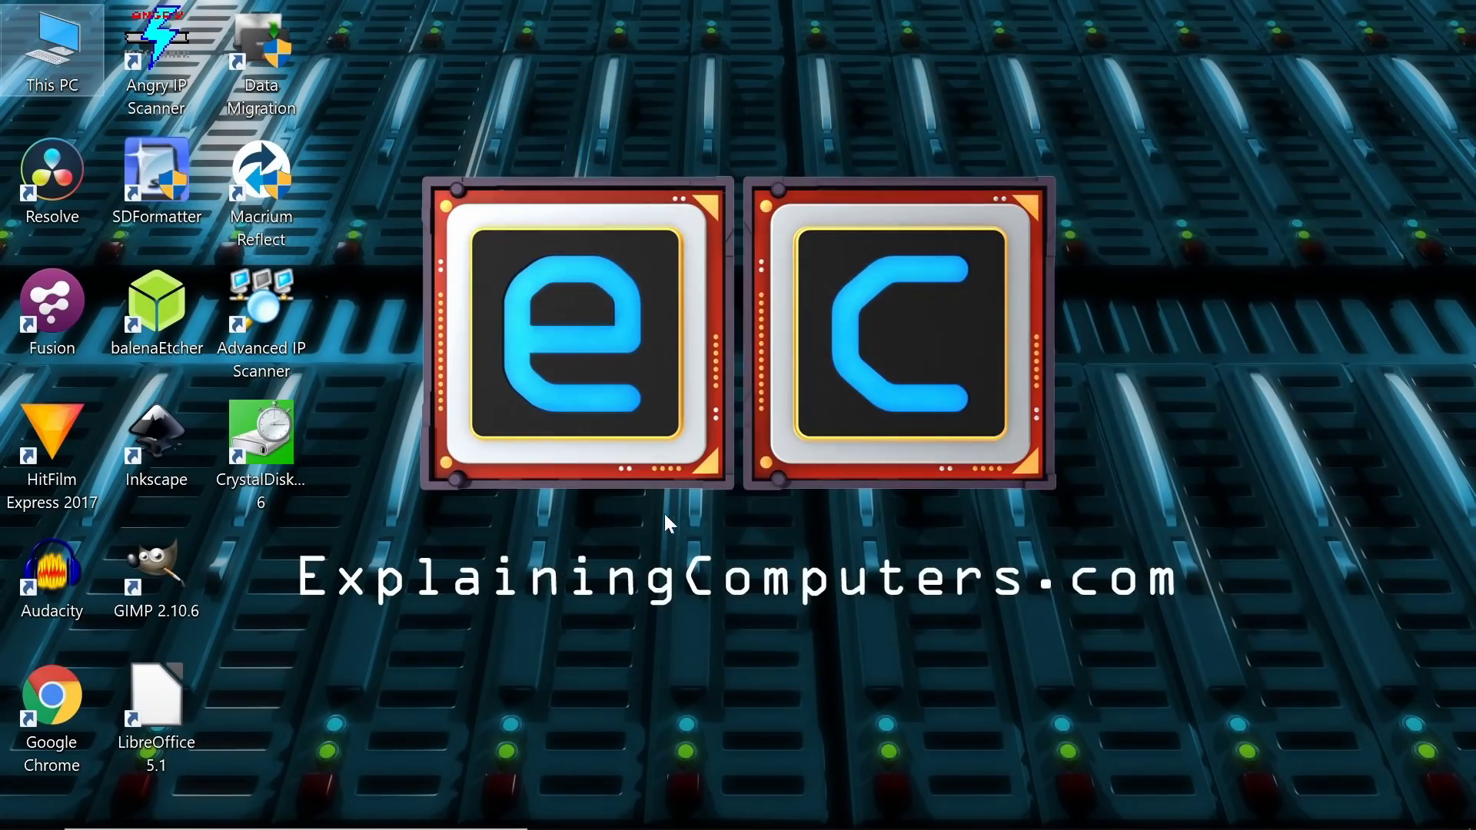
pyautogui.doubleClick(268, 439)
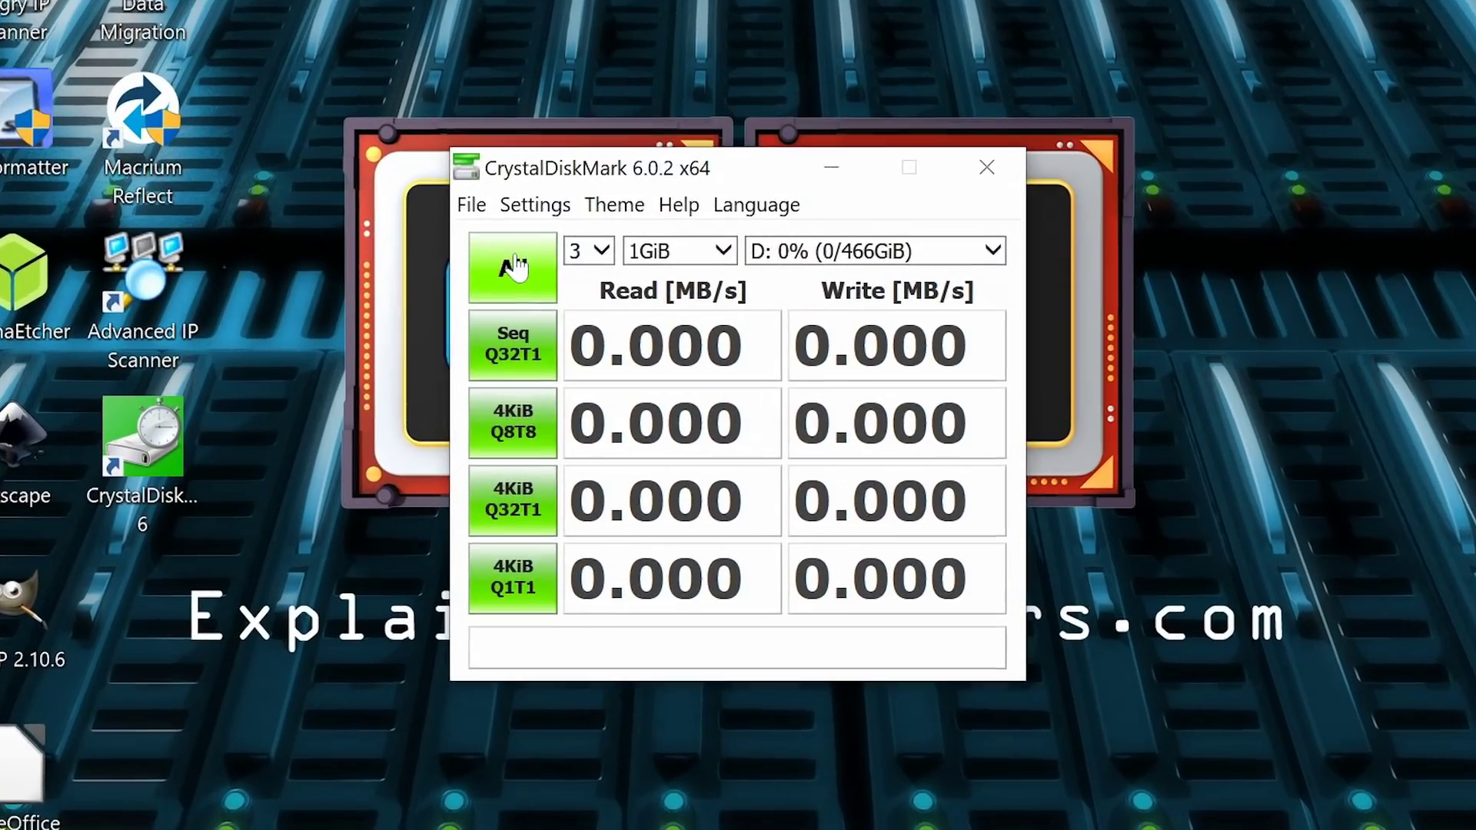
pyautogui.click(555, 297)
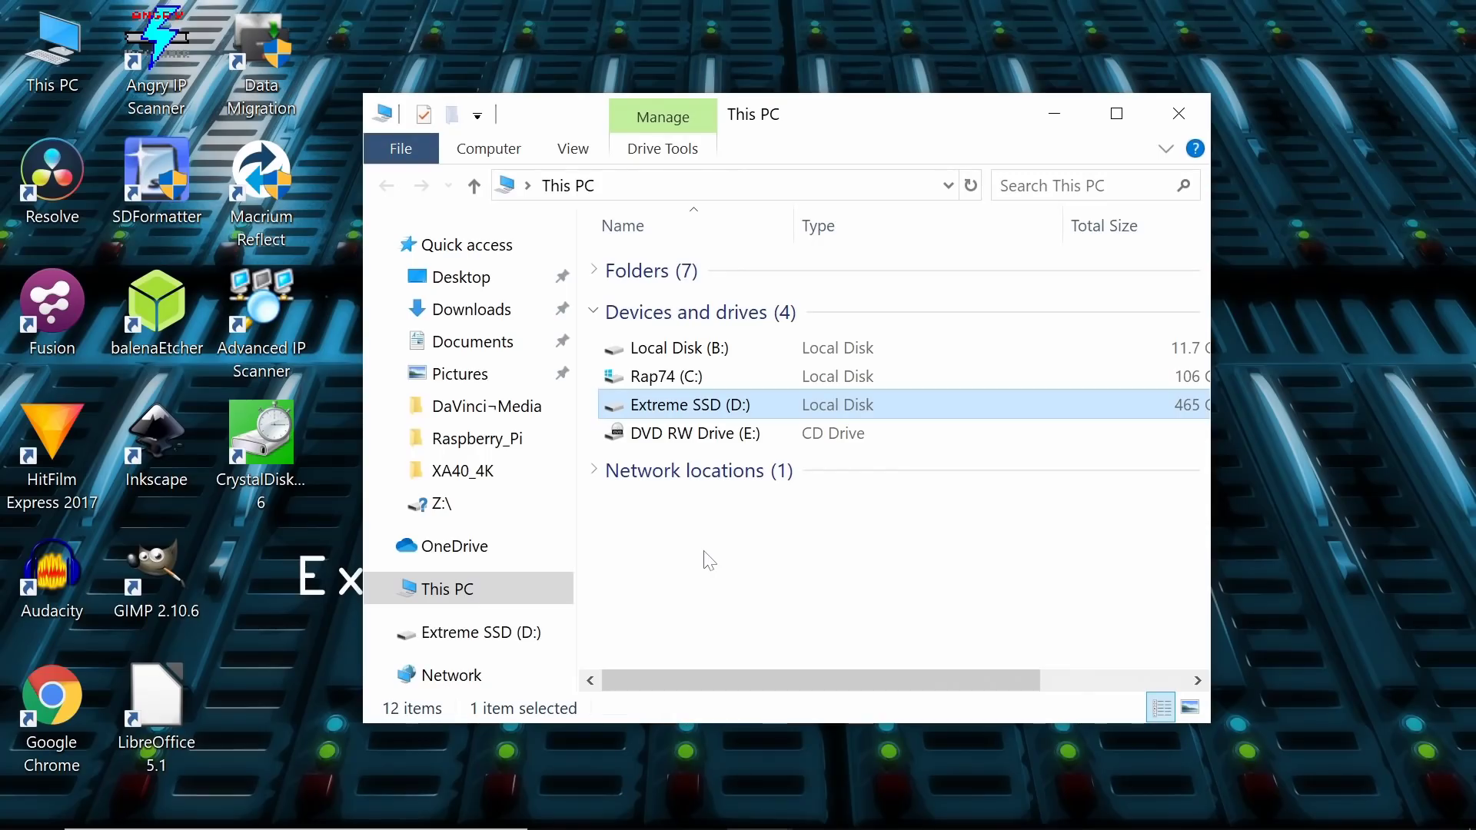
# Step: Run only the Seq Q32T1 test on Local Disk (B:), getting 1978.9 MB/s read and 2664.2 MB/s write, then close CrystalDiskMark
pyautogui.click(696, 352)
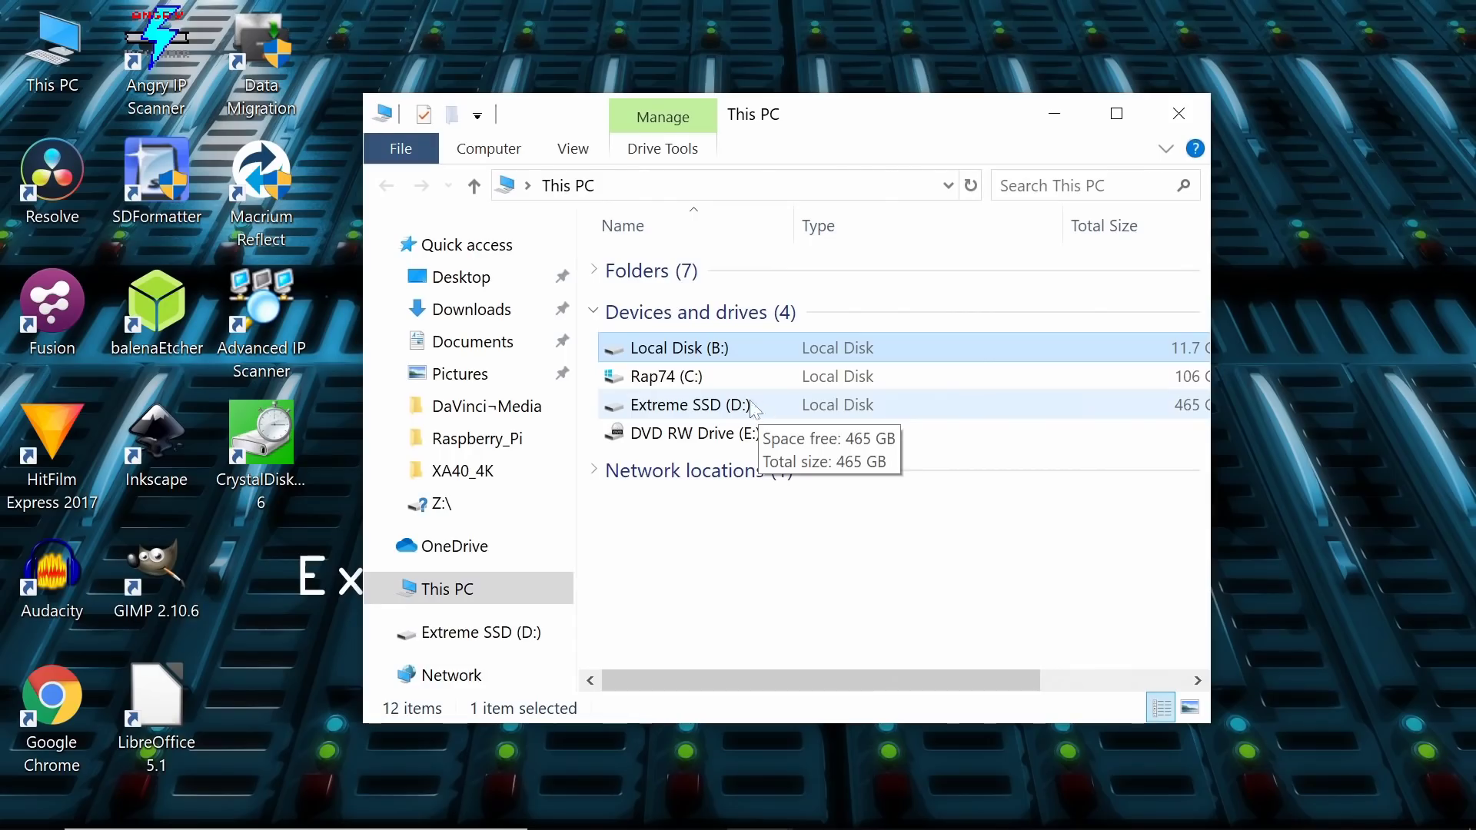
pyautogui.doubleClick(239, 448)
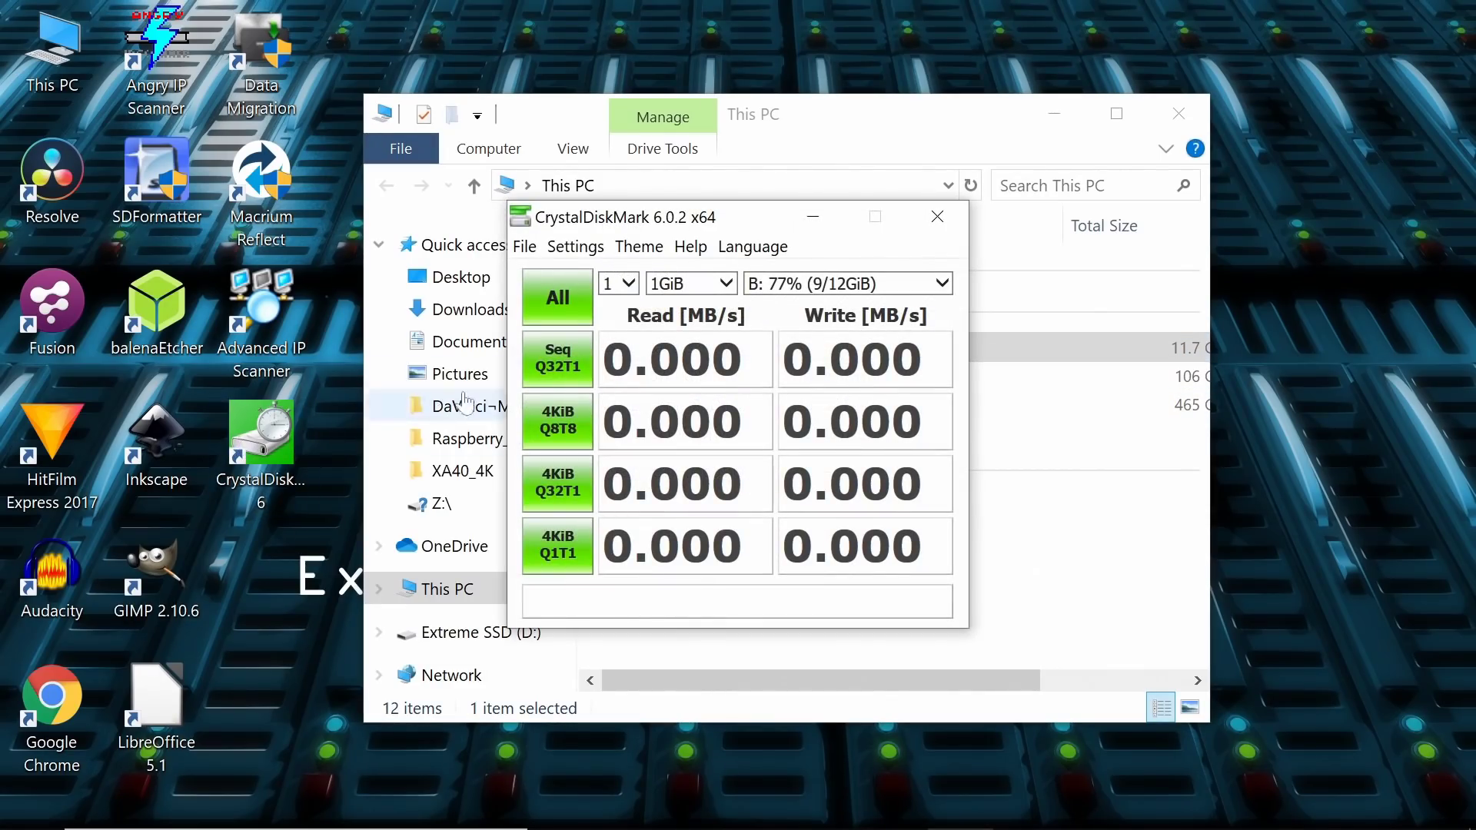
pyautogui.click(558, 366)
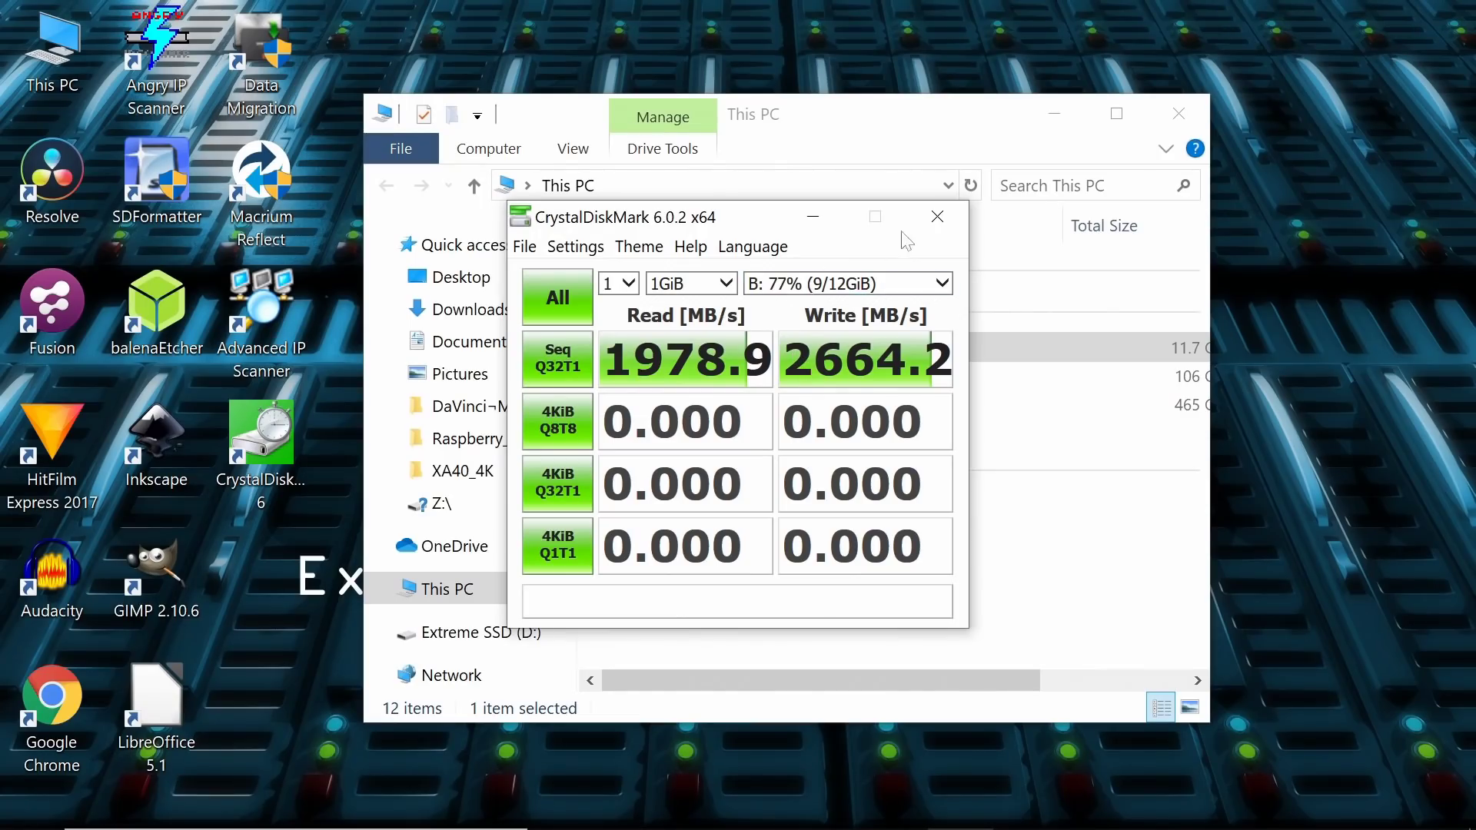
pyautogui.click(948, 224)
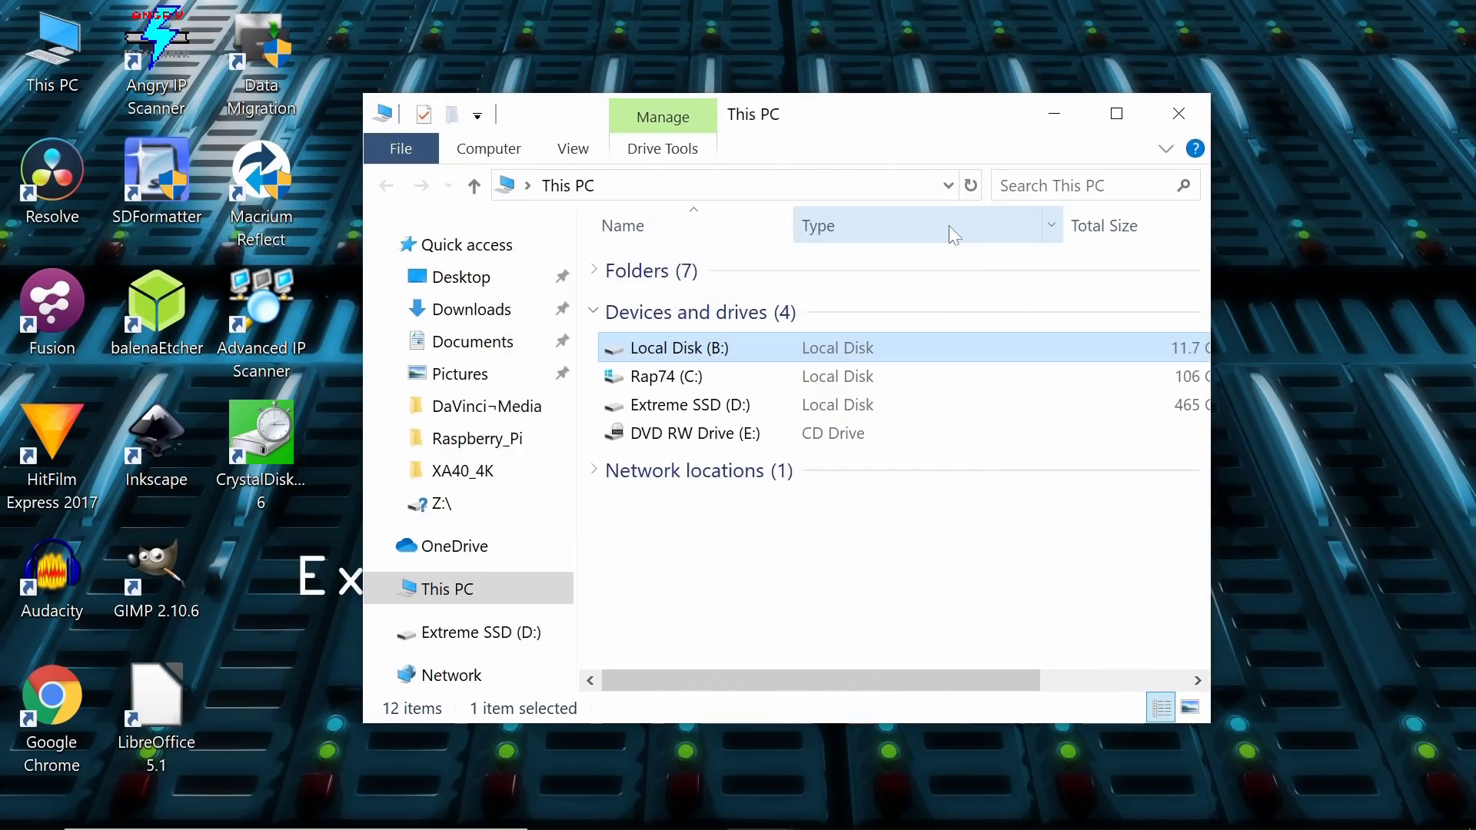
# Step: Copy all 24 video files (8.00 GB) from Local Disk (B:), then select Extreme SSD (D:)
pyautogui.doubleClick(727, 347)
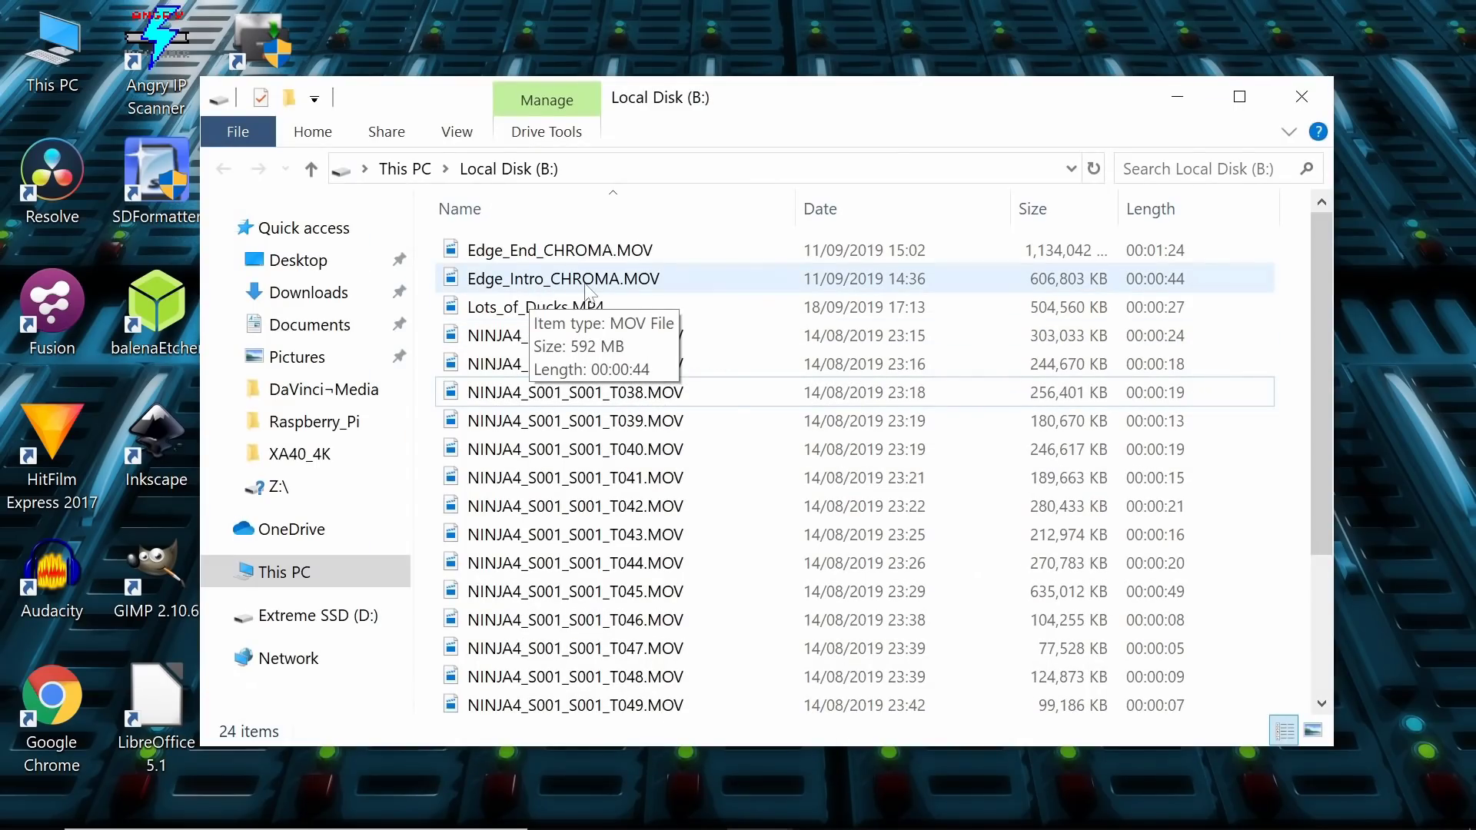
pyautogui.hotkey('ctrl', 'a')
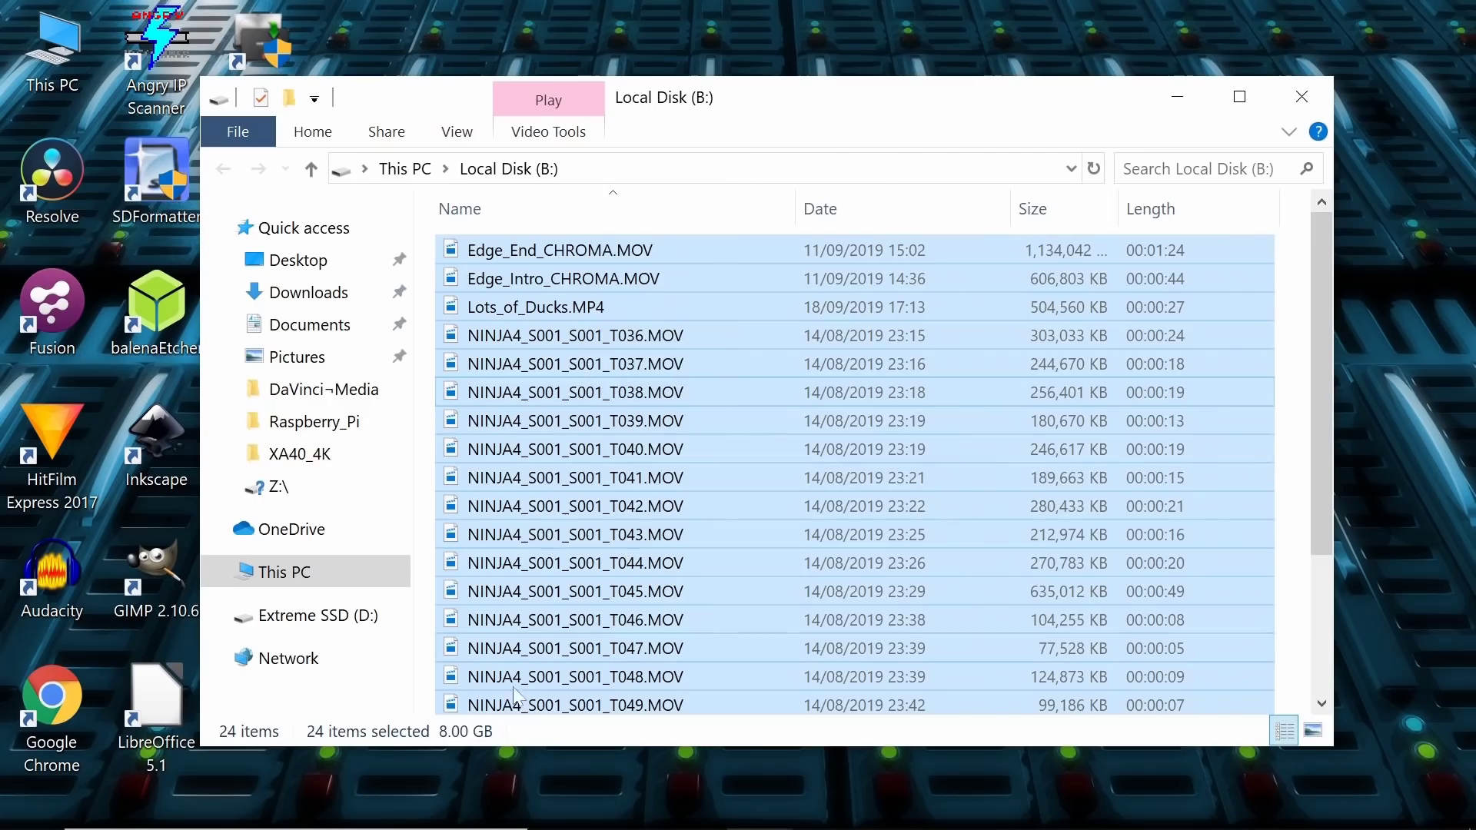
pyautogui.rightClick(642, 336)
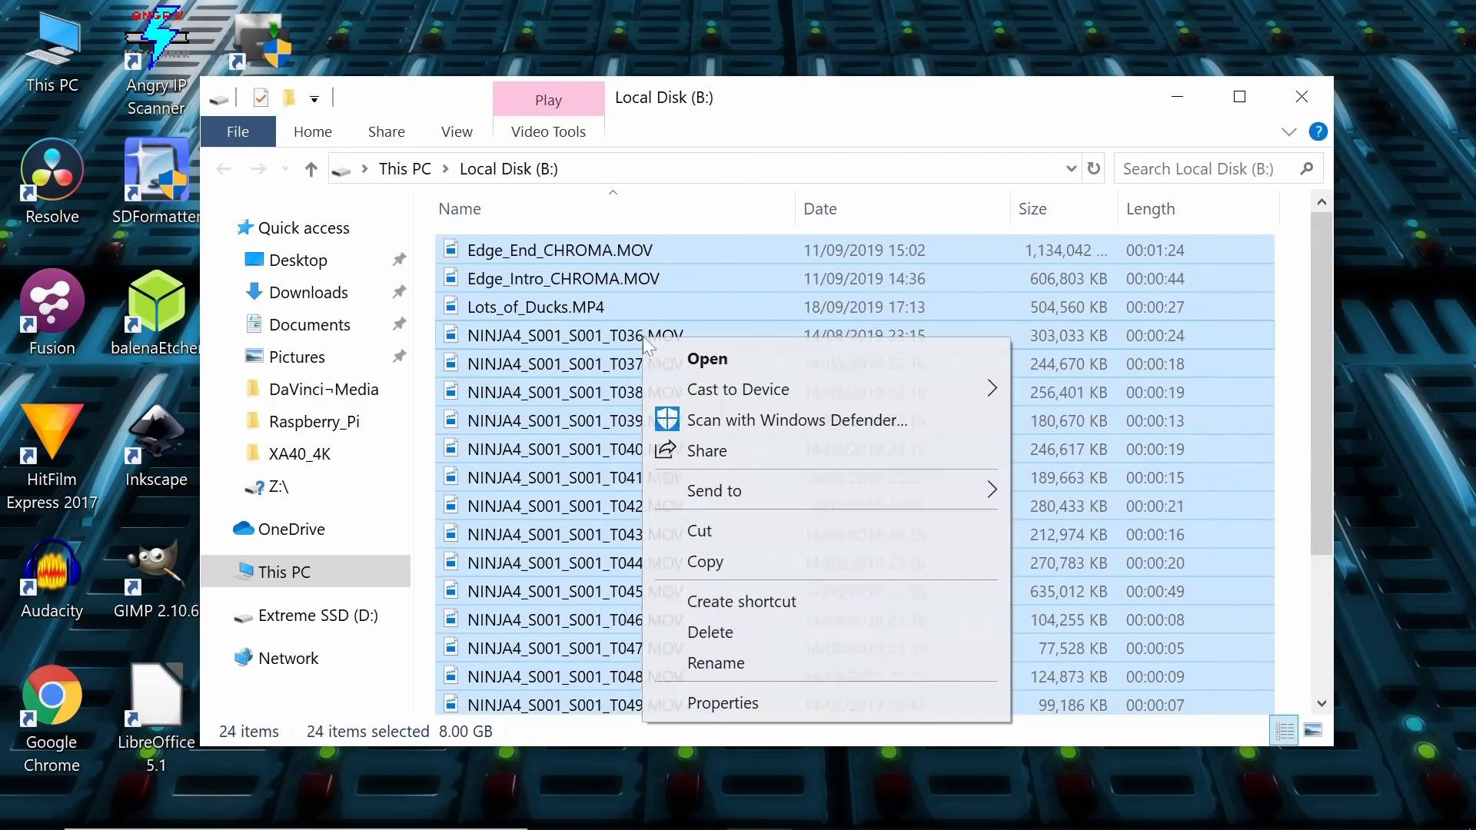
pyautogui.click(723, 564)
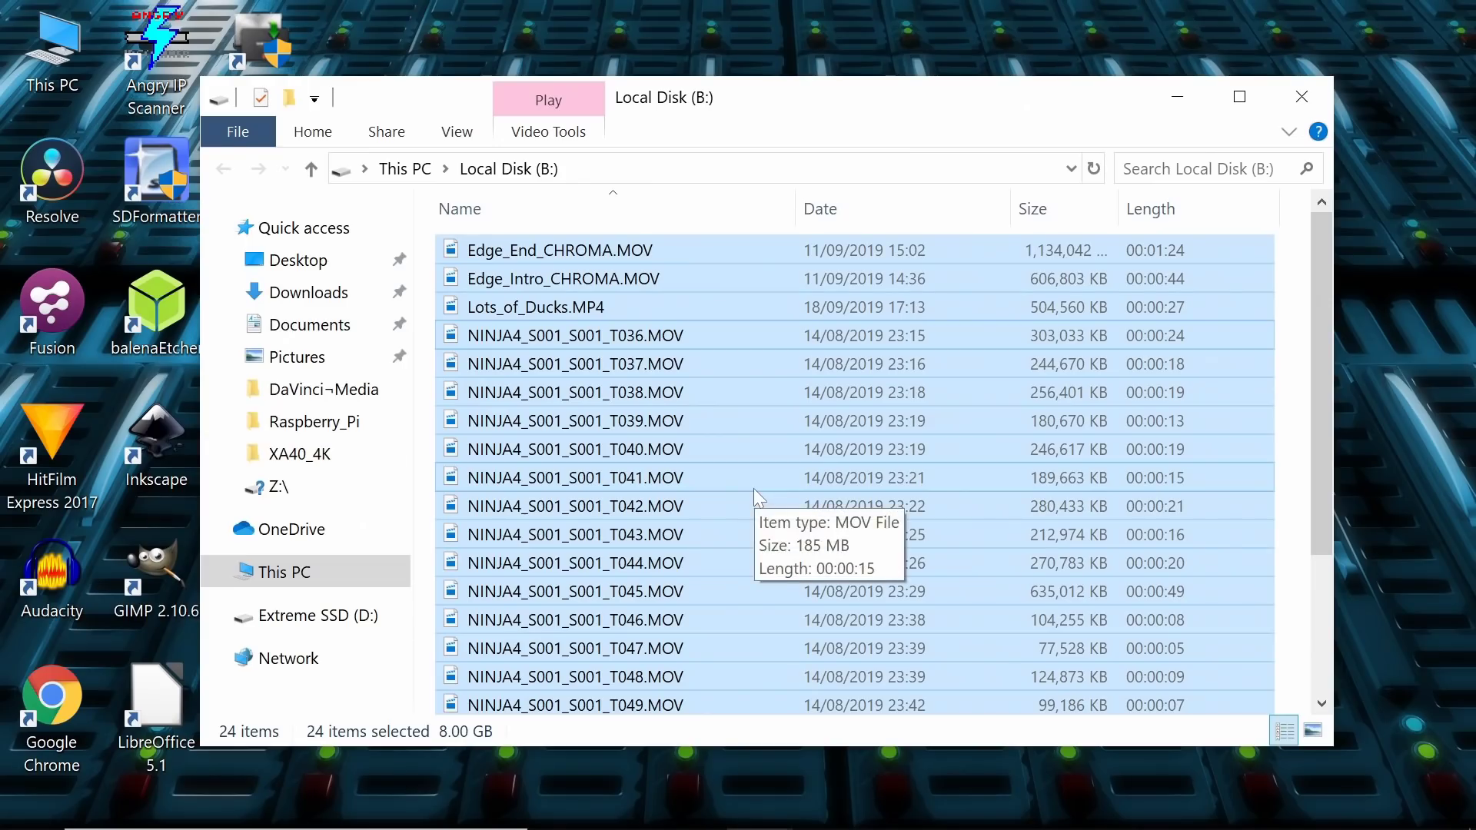
pyautogui.click(1177, 98)
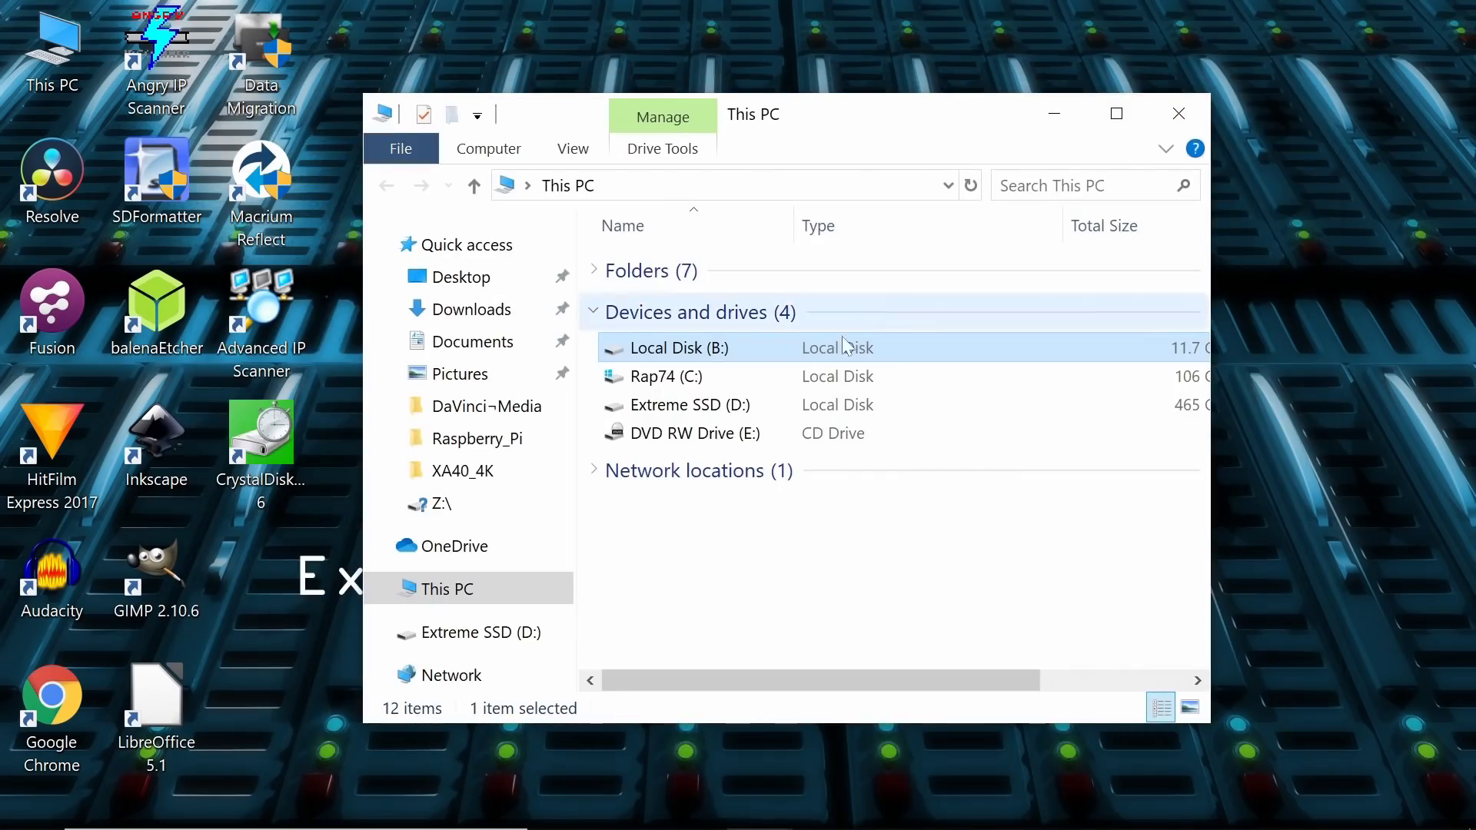
pyautogui.click(709, 407)
# Step: Paste the copied NINJA4 MOV video files into the root of Extreme SSD (D:)
pyautogui.doubleClick(710, 412)
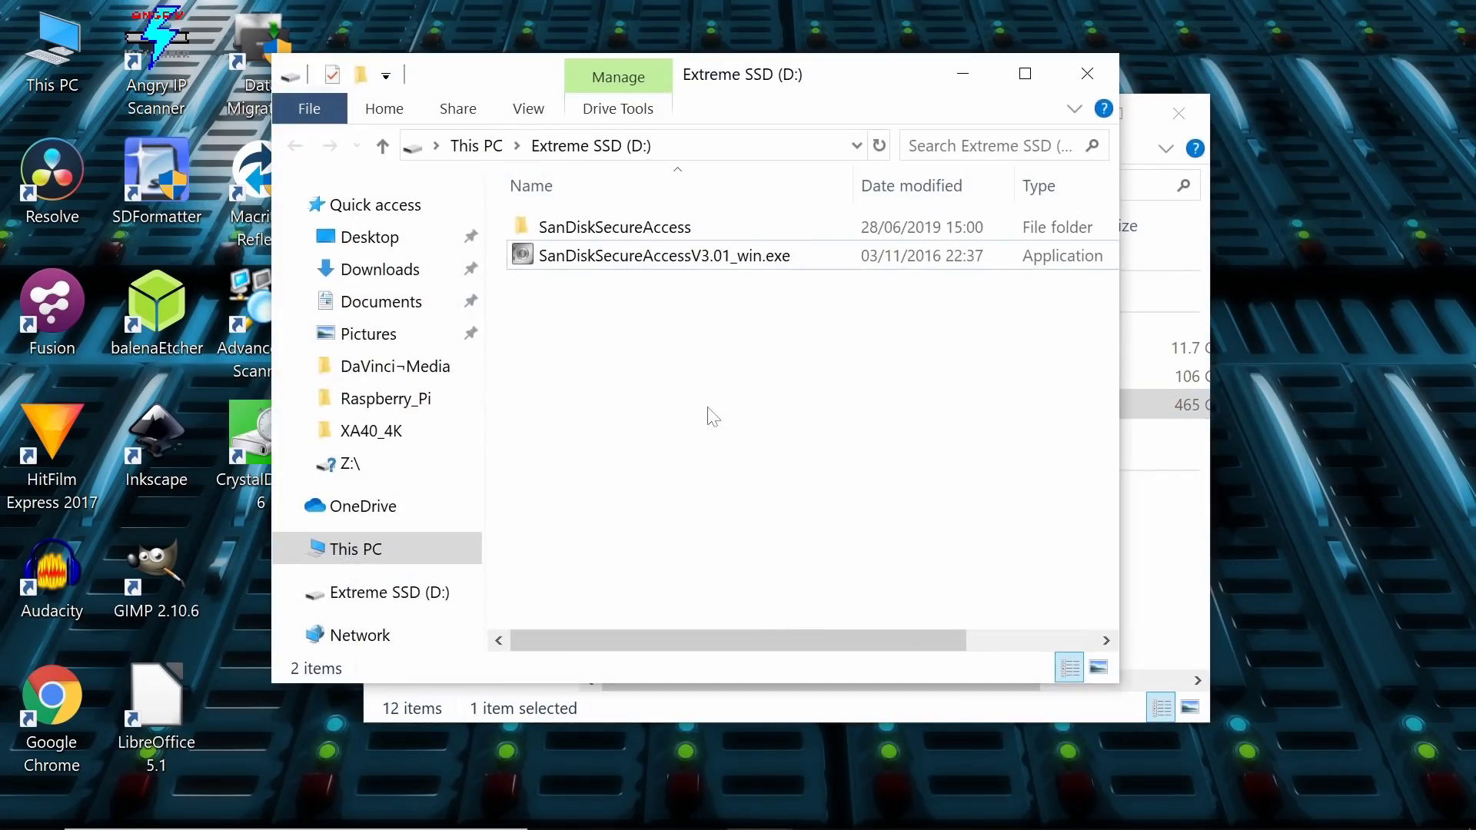
pyautogui.rightClick(571, 323)
pyautogui.click(676, 514)
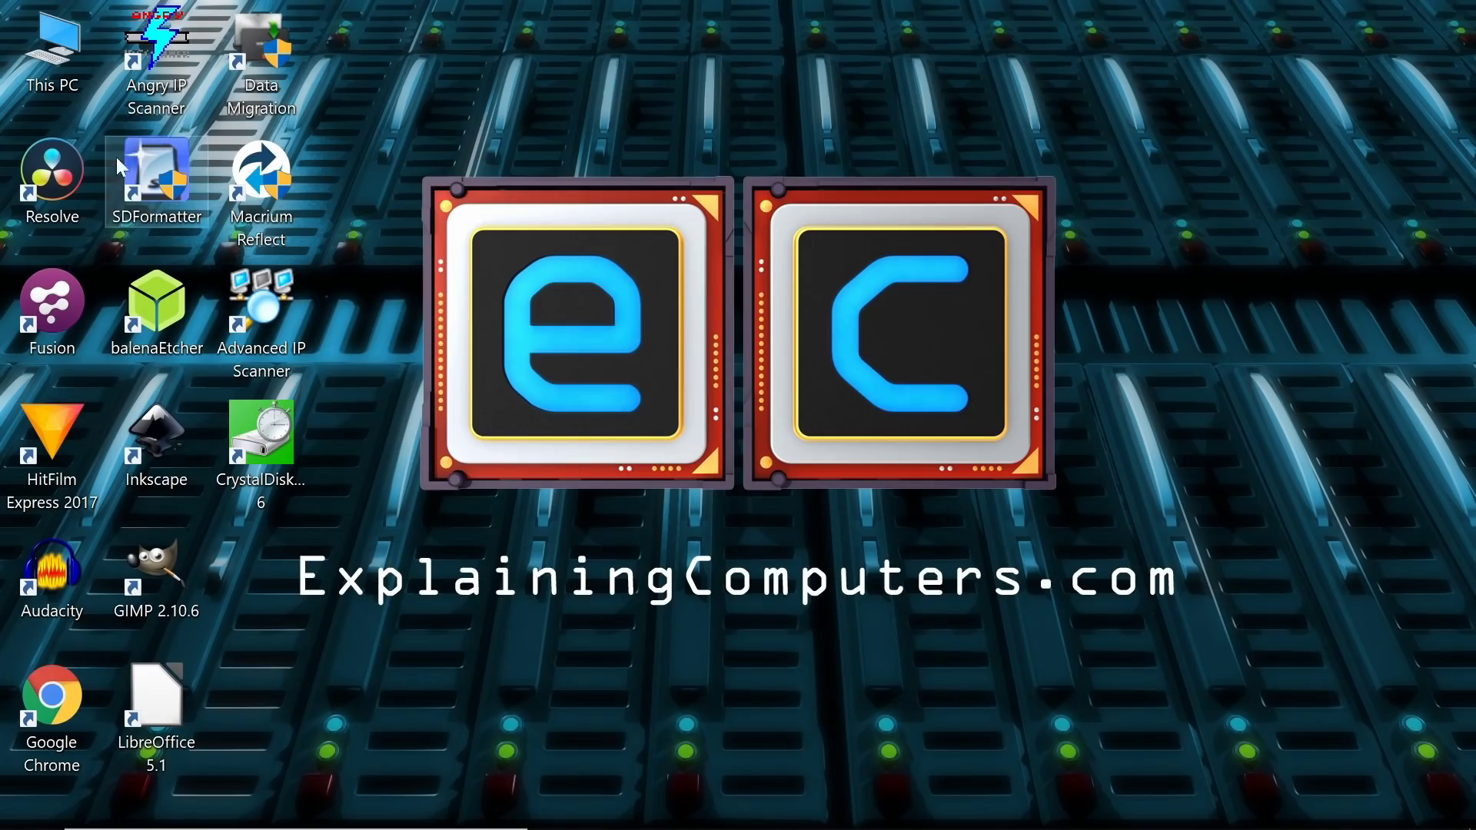
# Step: Open Extreme SSD (D:), view inside the SanDiskSecureAccess folder, then return to the drive's root
pyautogui.doubleClick(72, 63)
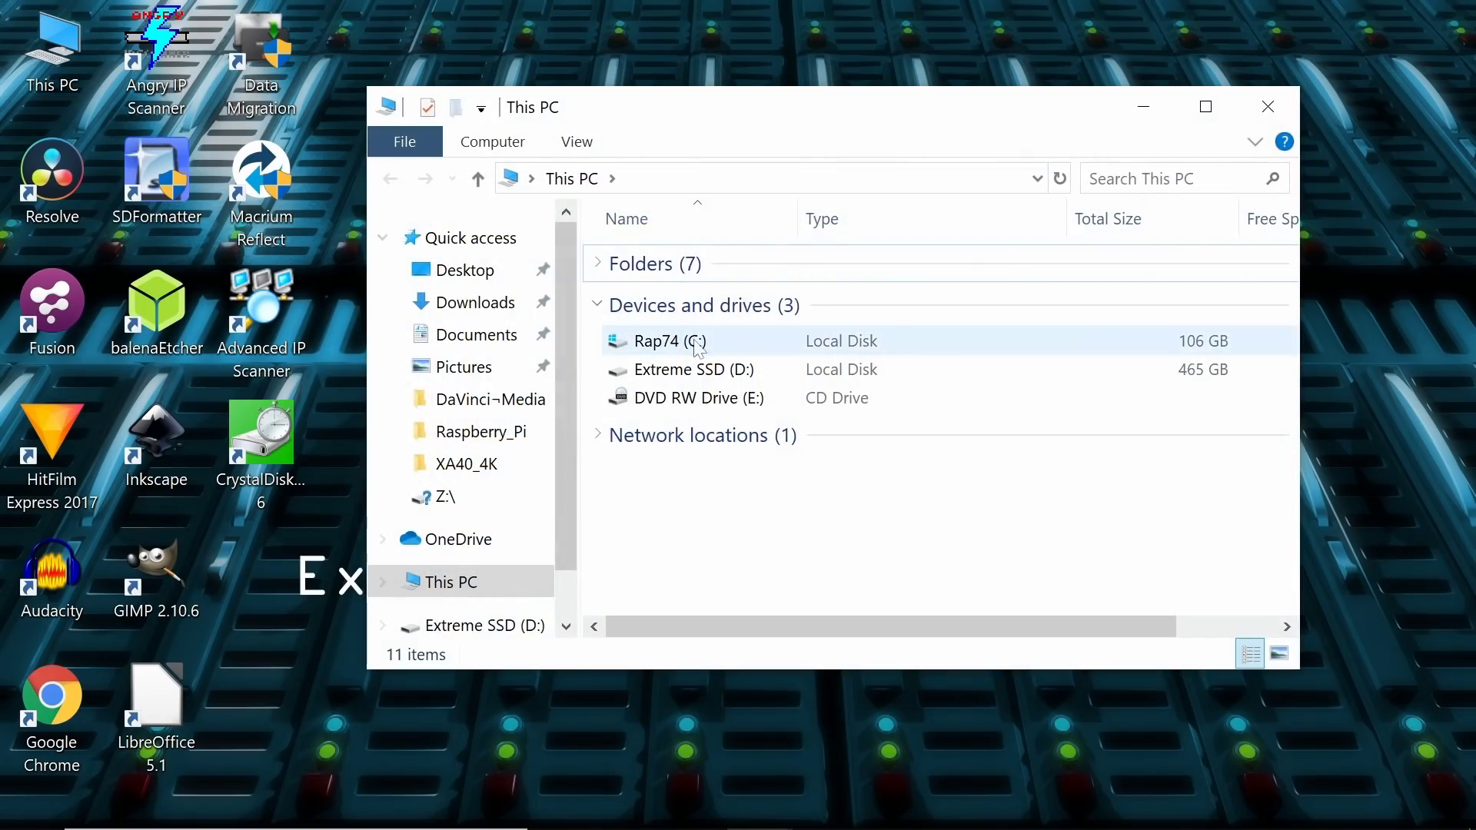
pyautogui.click(720, 372)
pyautogui.doubleClick(721, 372)
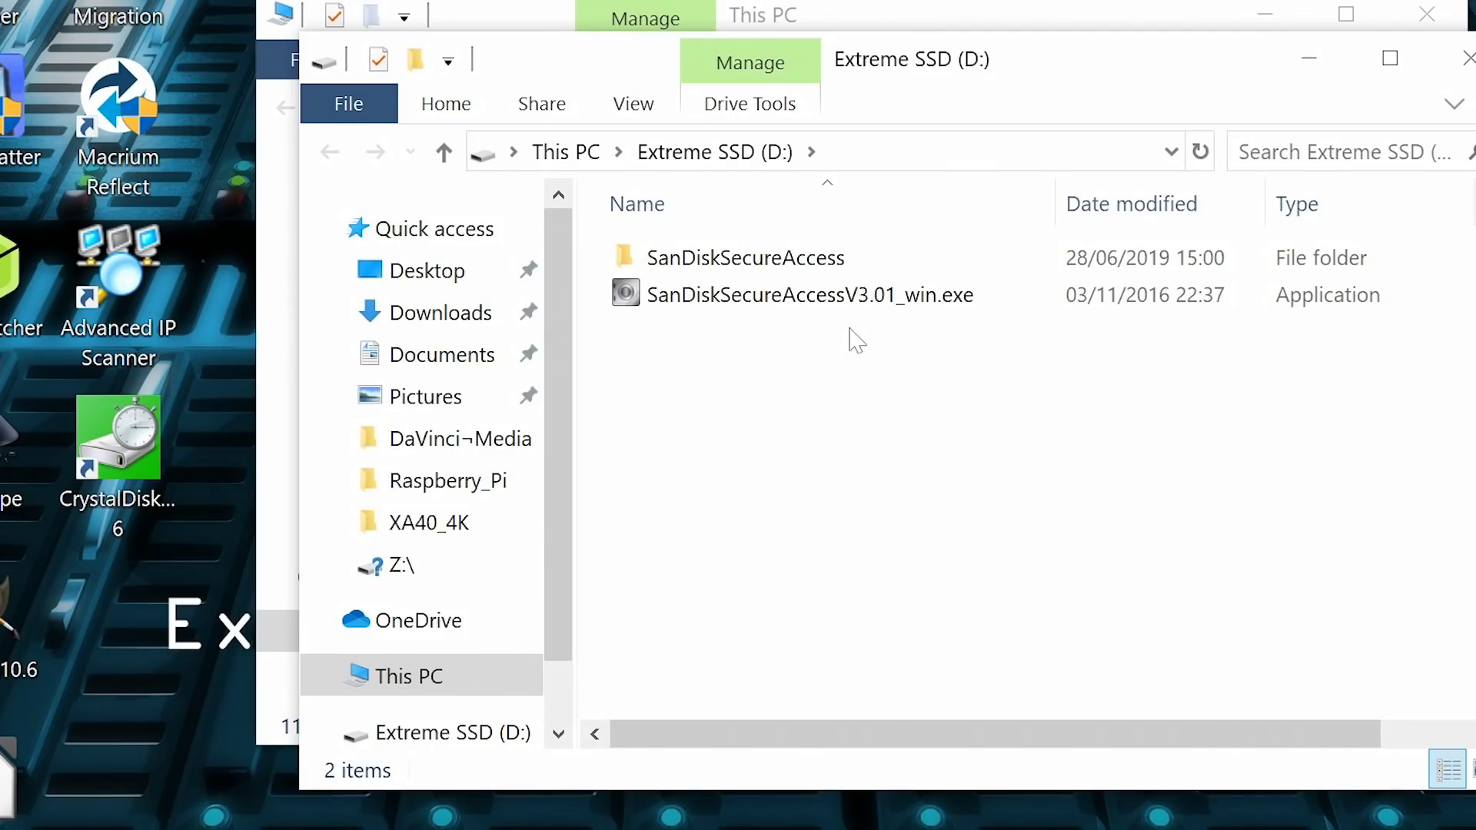
pyautogui.doubleClick(815, 263)
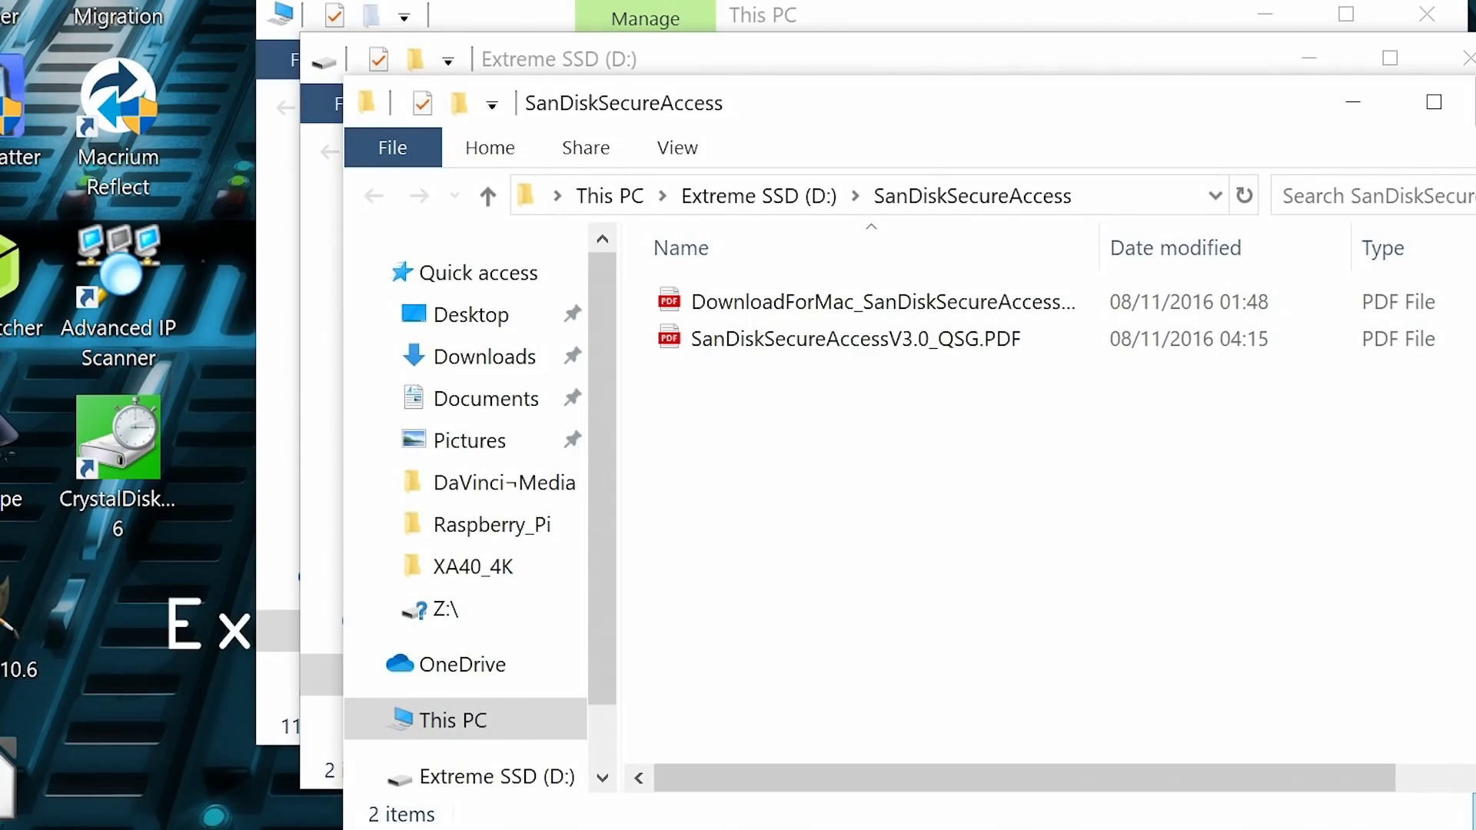
pyautogui.hotkey('alt', 'F4')
pyautogui.click(824, 469)
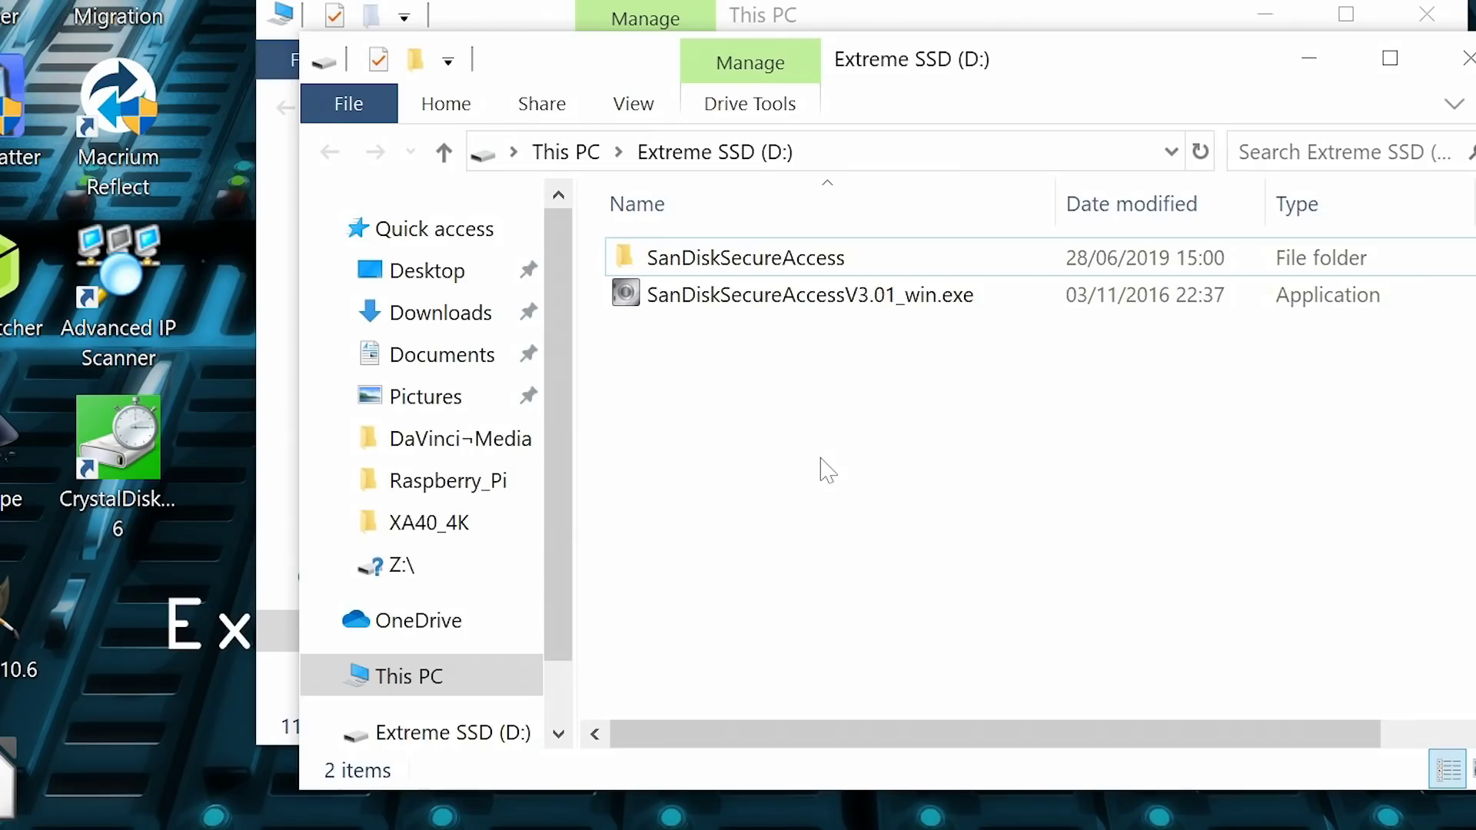
# Step: Launch SanDiskSecureAccessV3.01_win.exe, skip the update, and accept the licence terms to reach Create Password
pyautogui.doubleClick(799, 307)
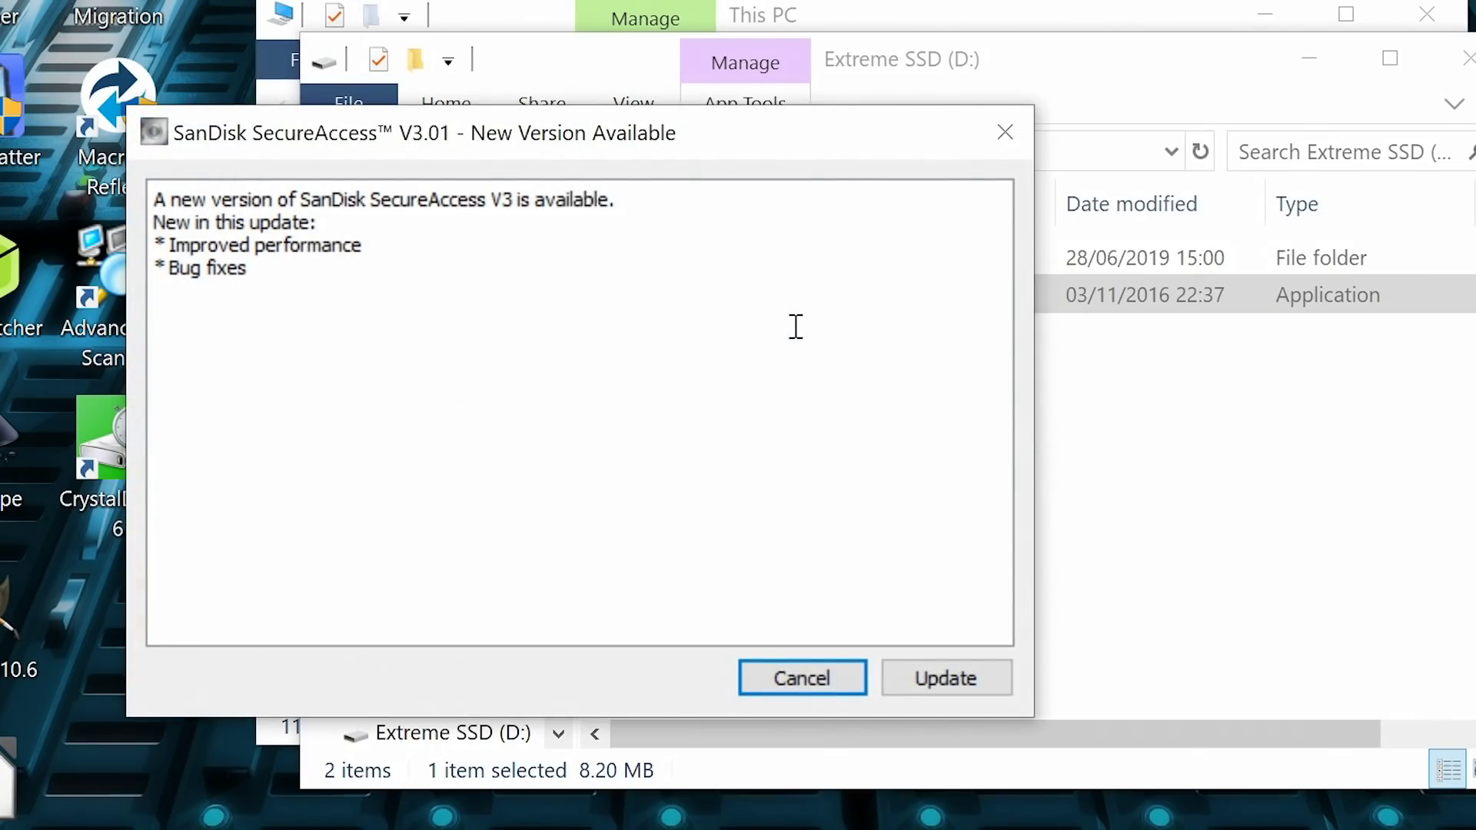
pyautogui.click(799, 678)
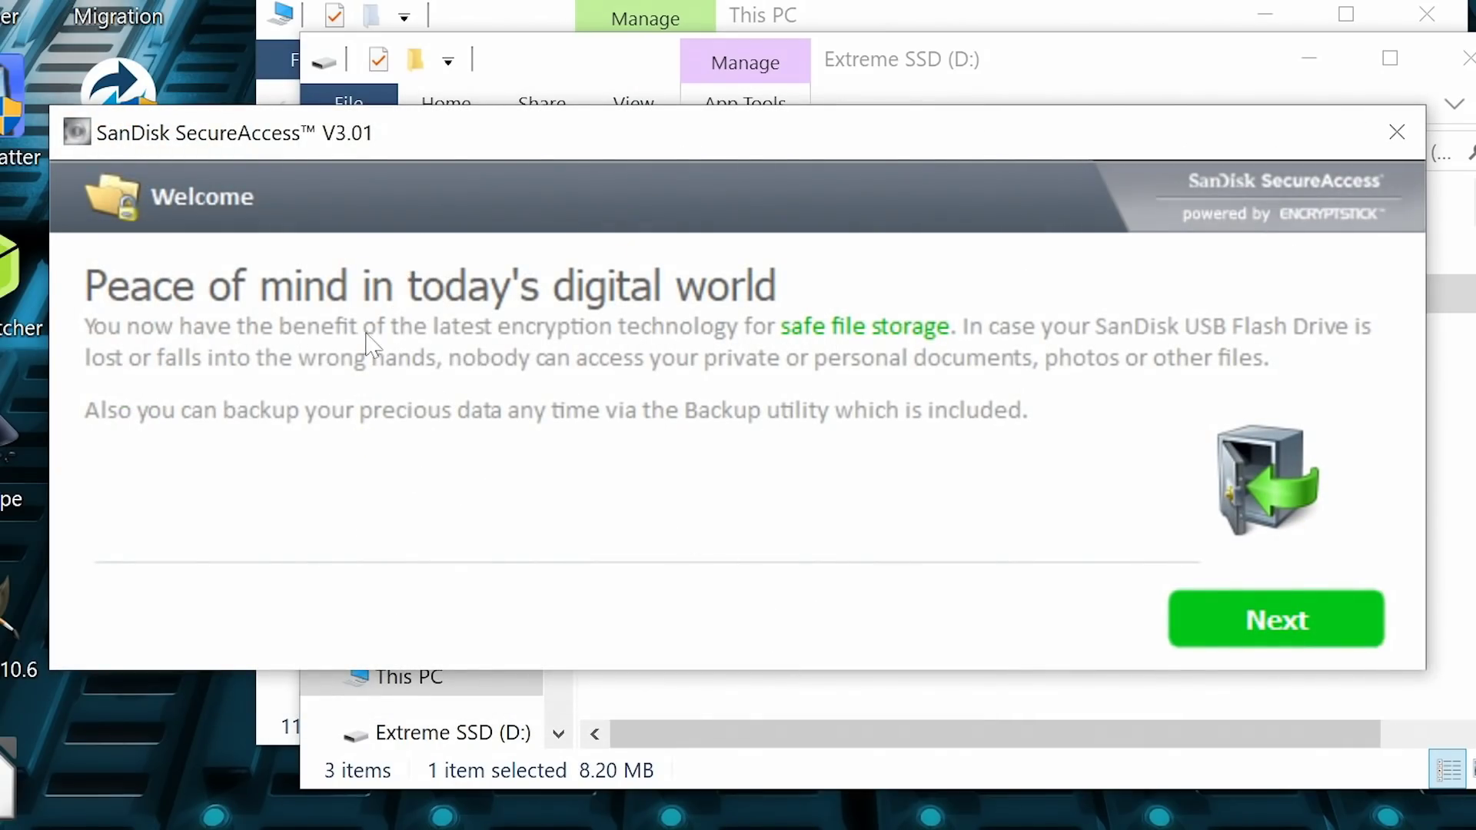
pyautogui.click(1264, 624)
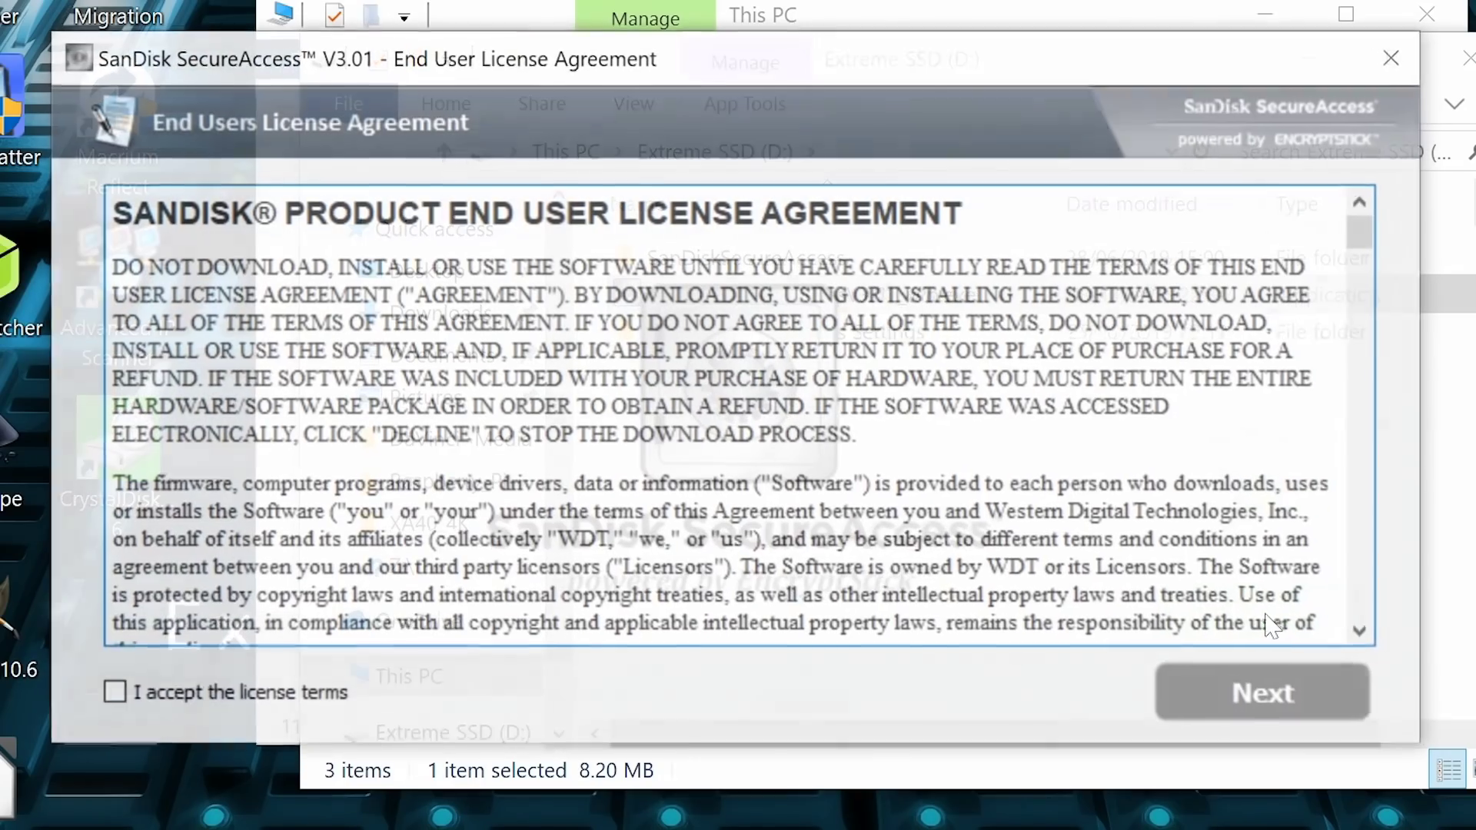
pyautogui.click(113, 696)
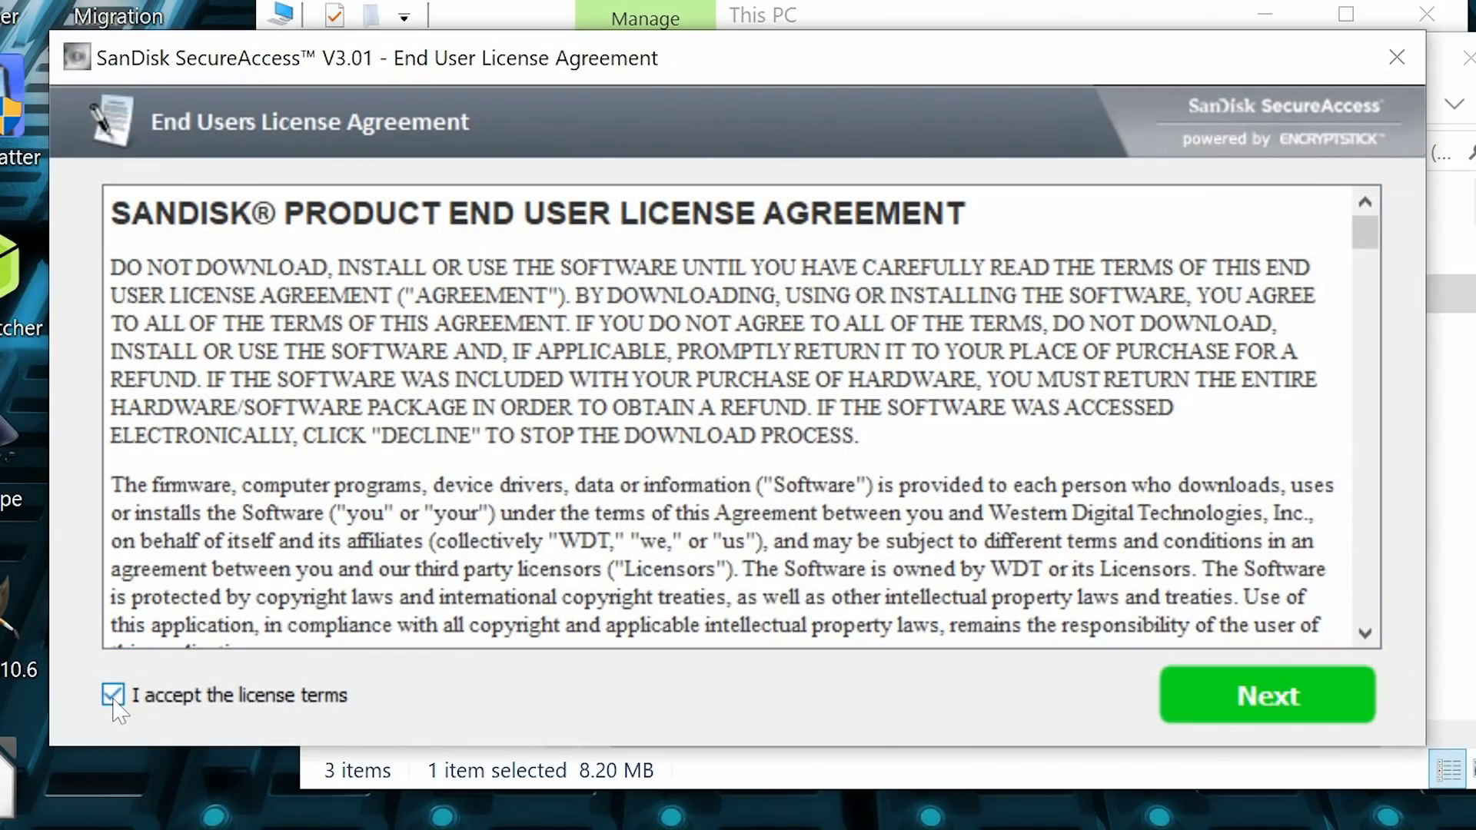
pyautogui.click(1263, 695)
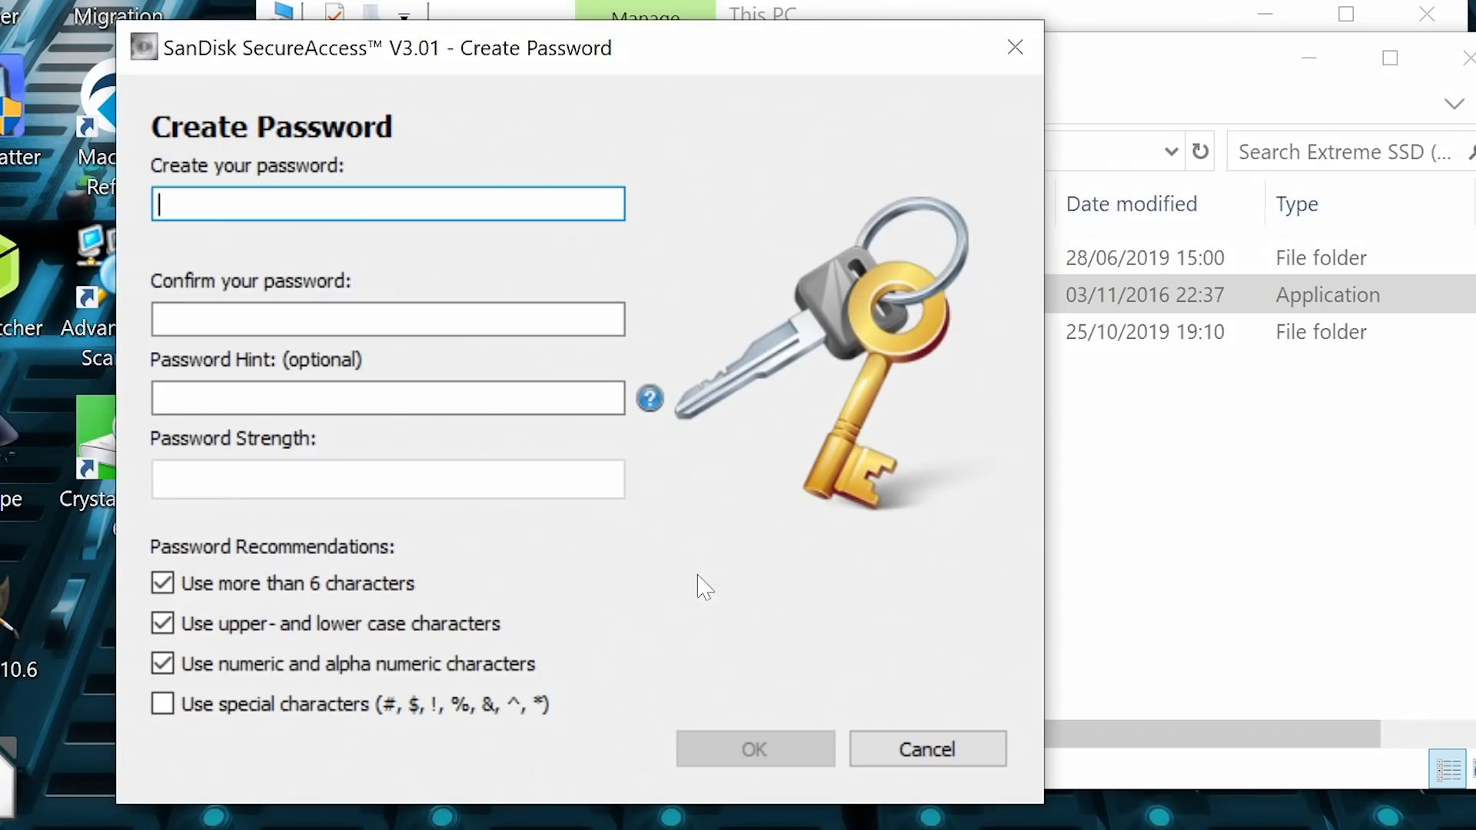
# Step: Enter and confirm the vault password with the hint 'Hello!'
pyautogui.write('•••••••••')
pyautogui.press('Tab')
pyautogui.write('•••••••••')
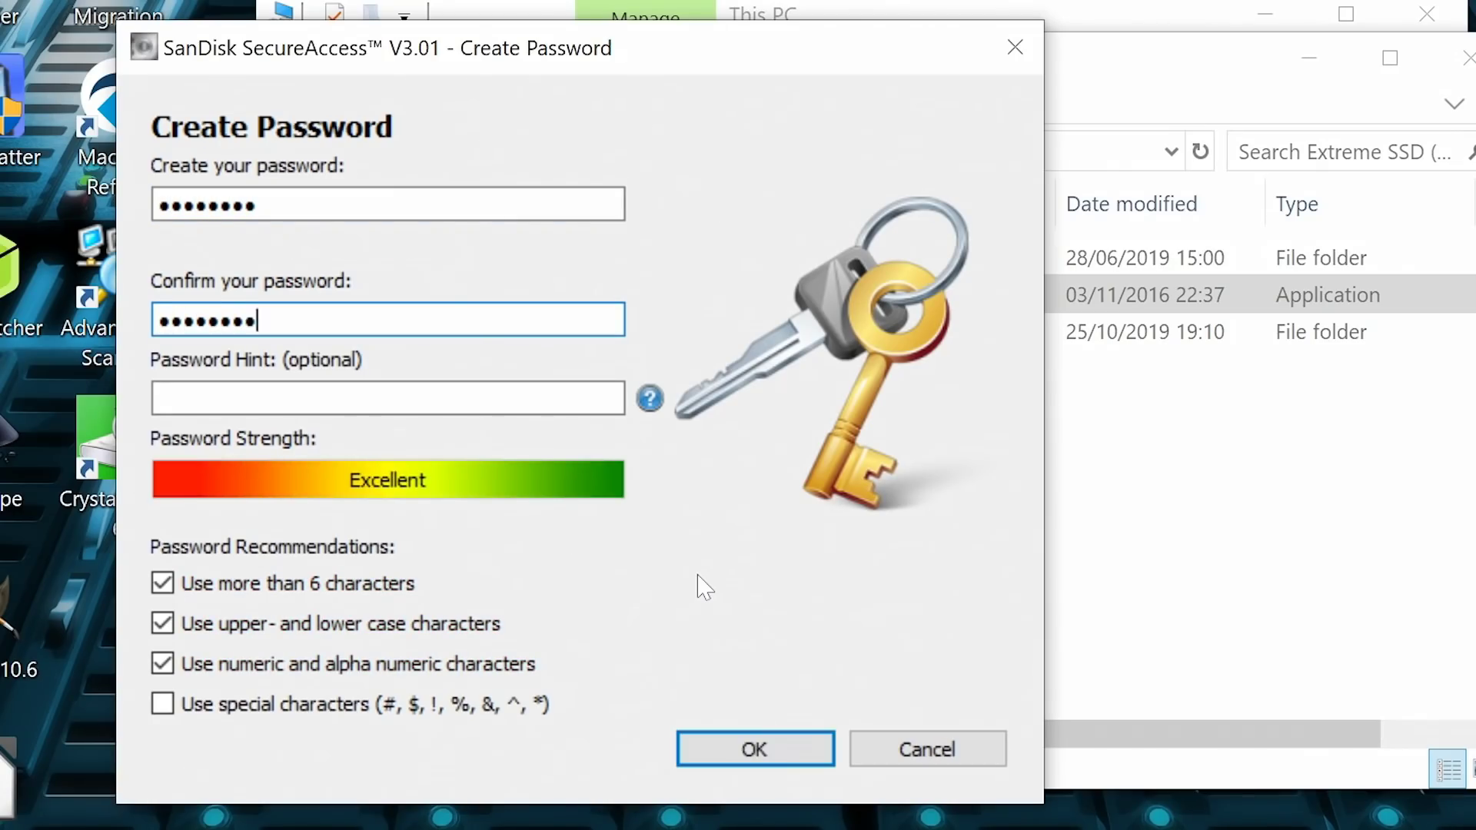
pyautogui.press('Tab')
pyautogui.write('Hello!')
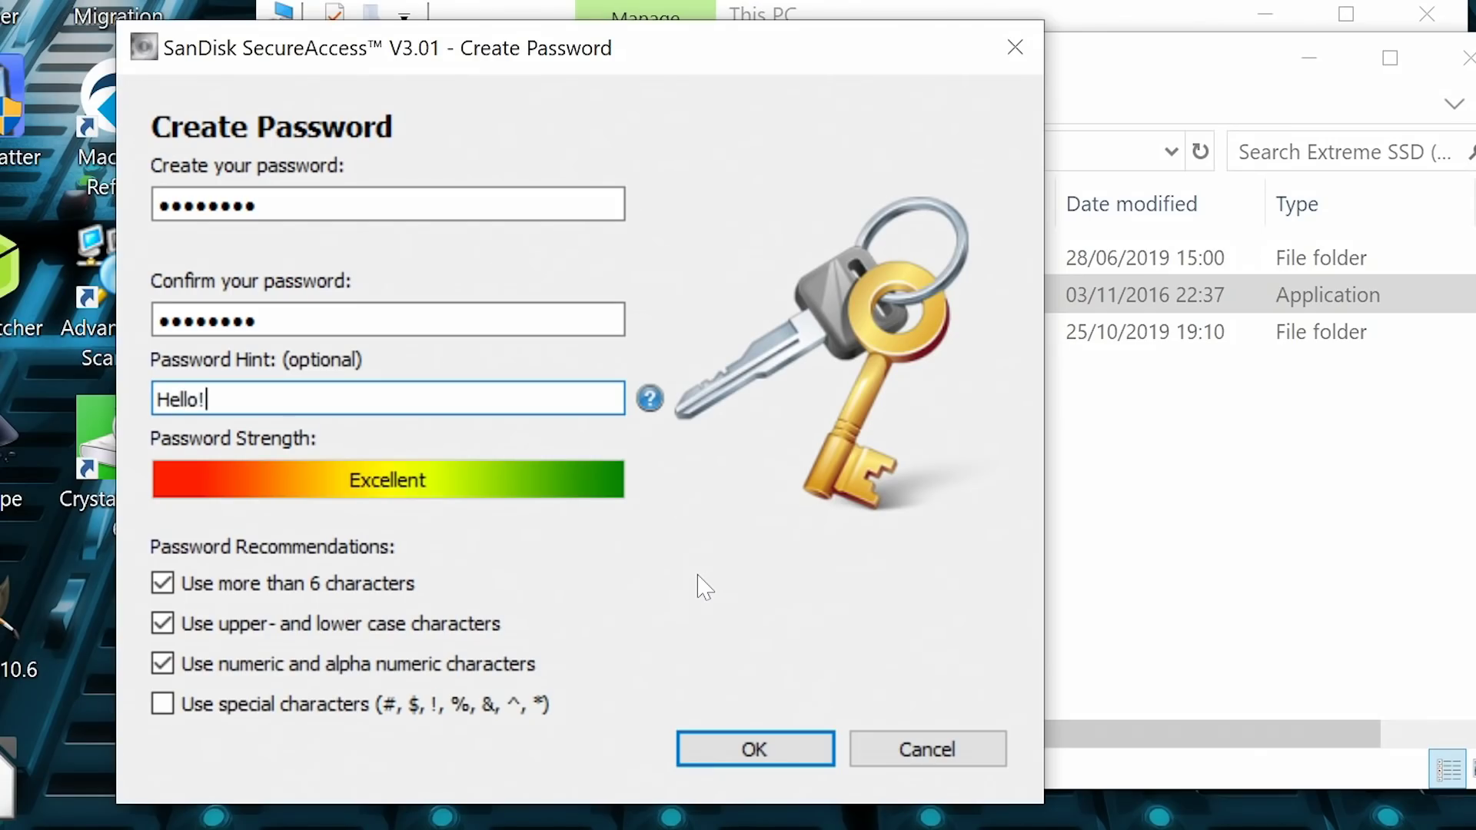
pyautogui.click(733, 749)
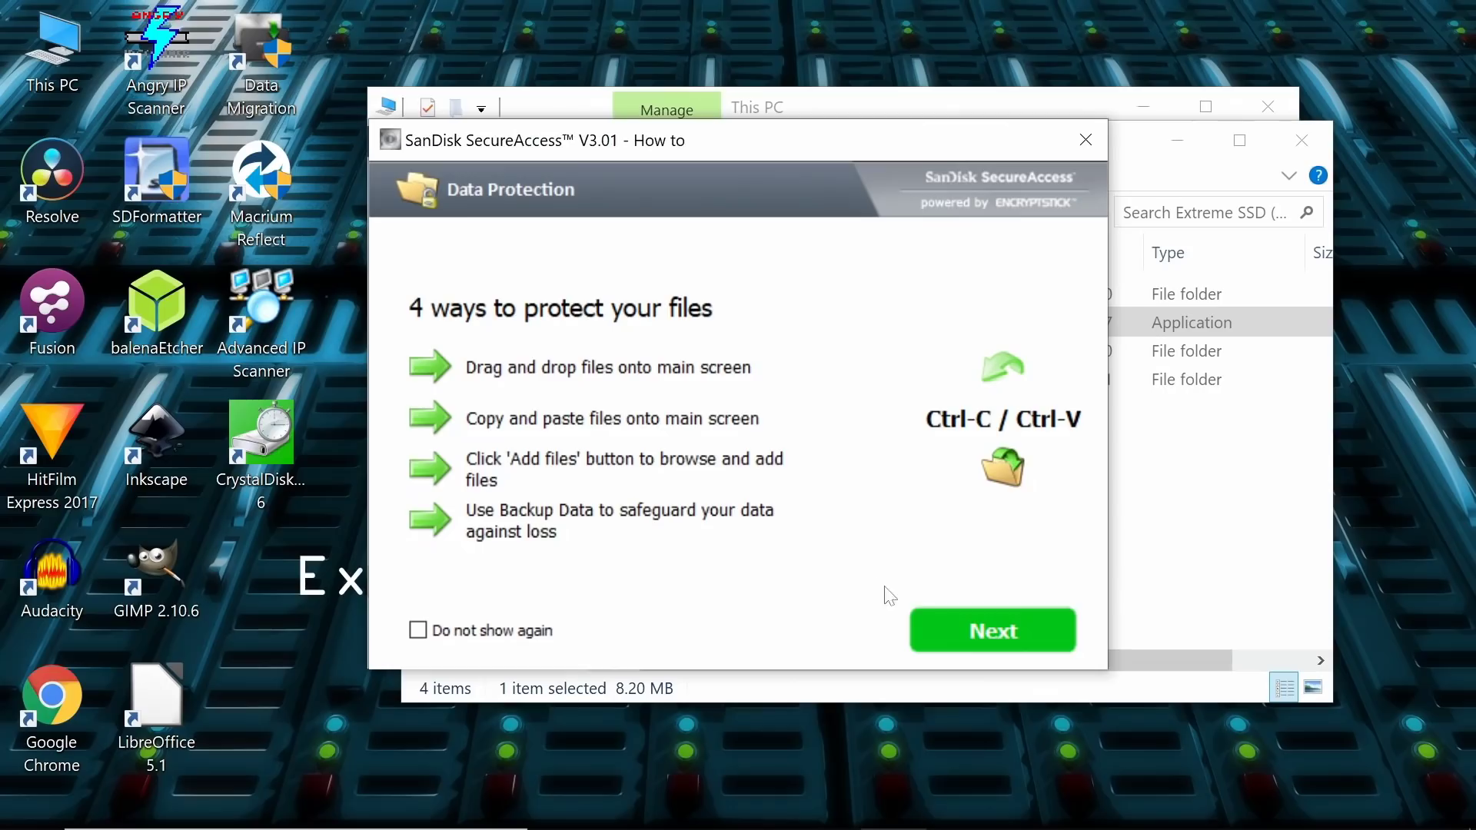
# Step: Open the vault and copy the four .mov clips from the Misc_CG folder
pyautogui.click(999, 651)
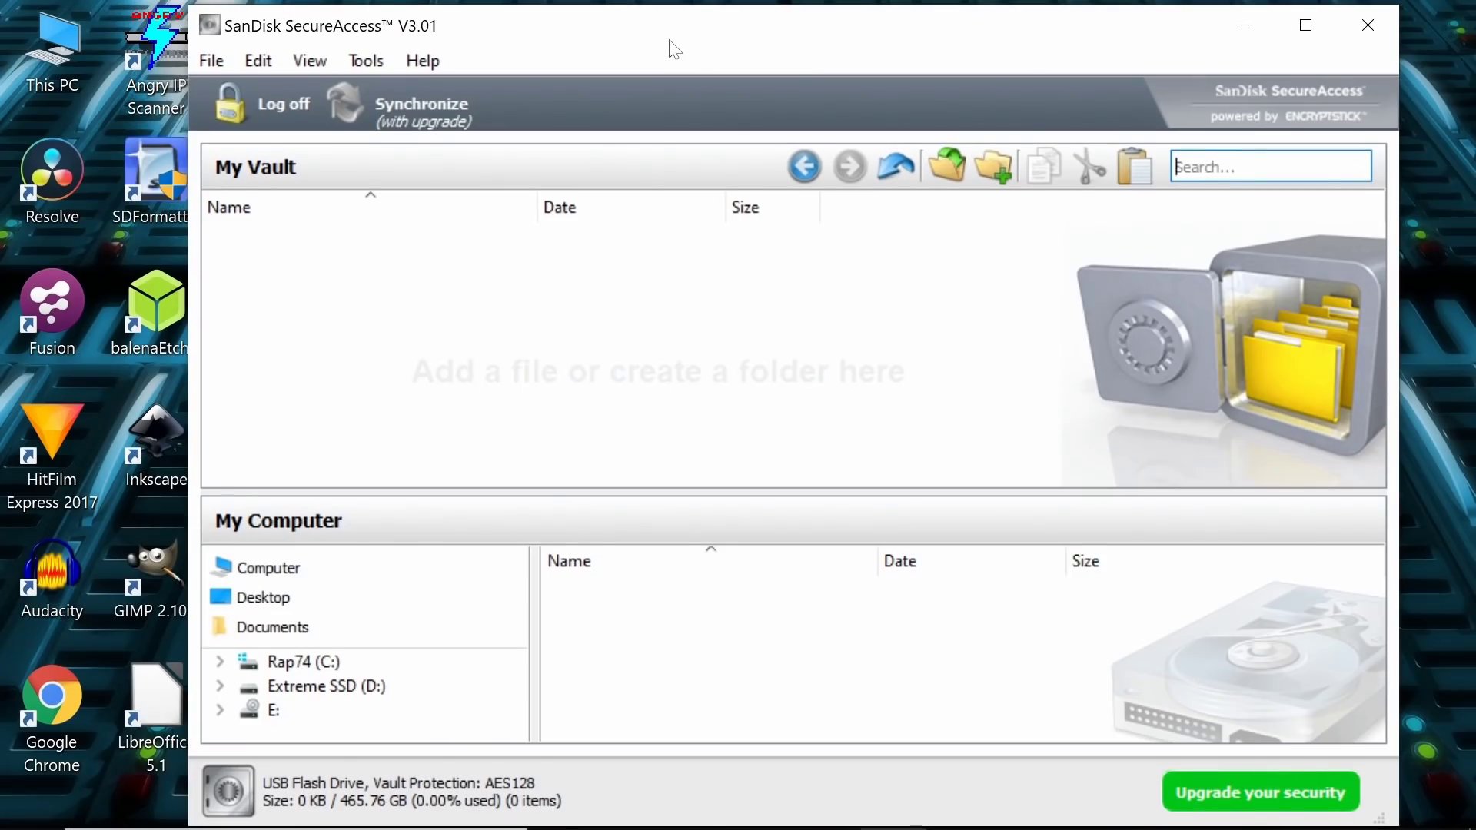
pyautogui.click(738, 807)
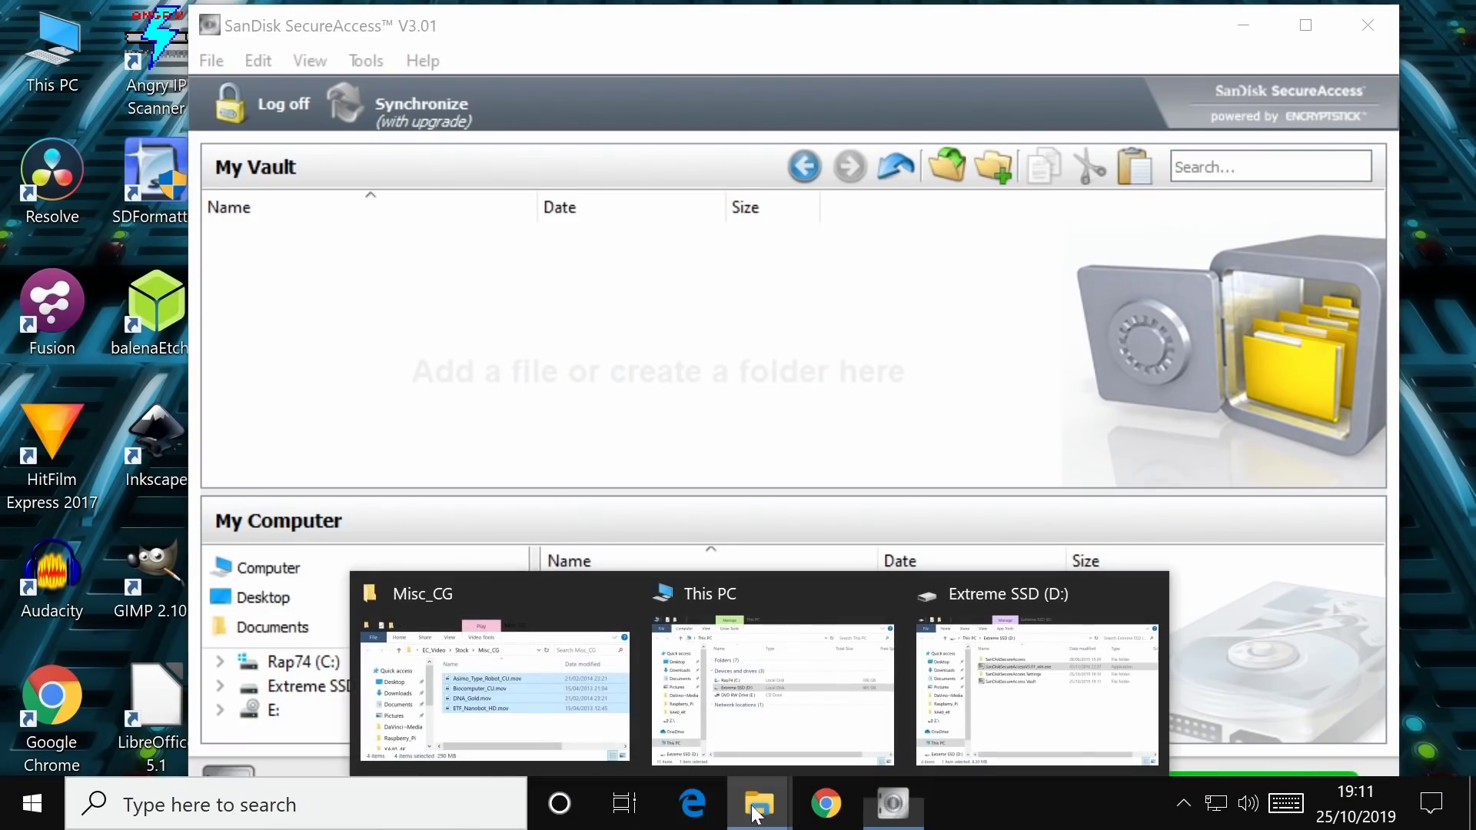
pyautogui.click(599, 743)
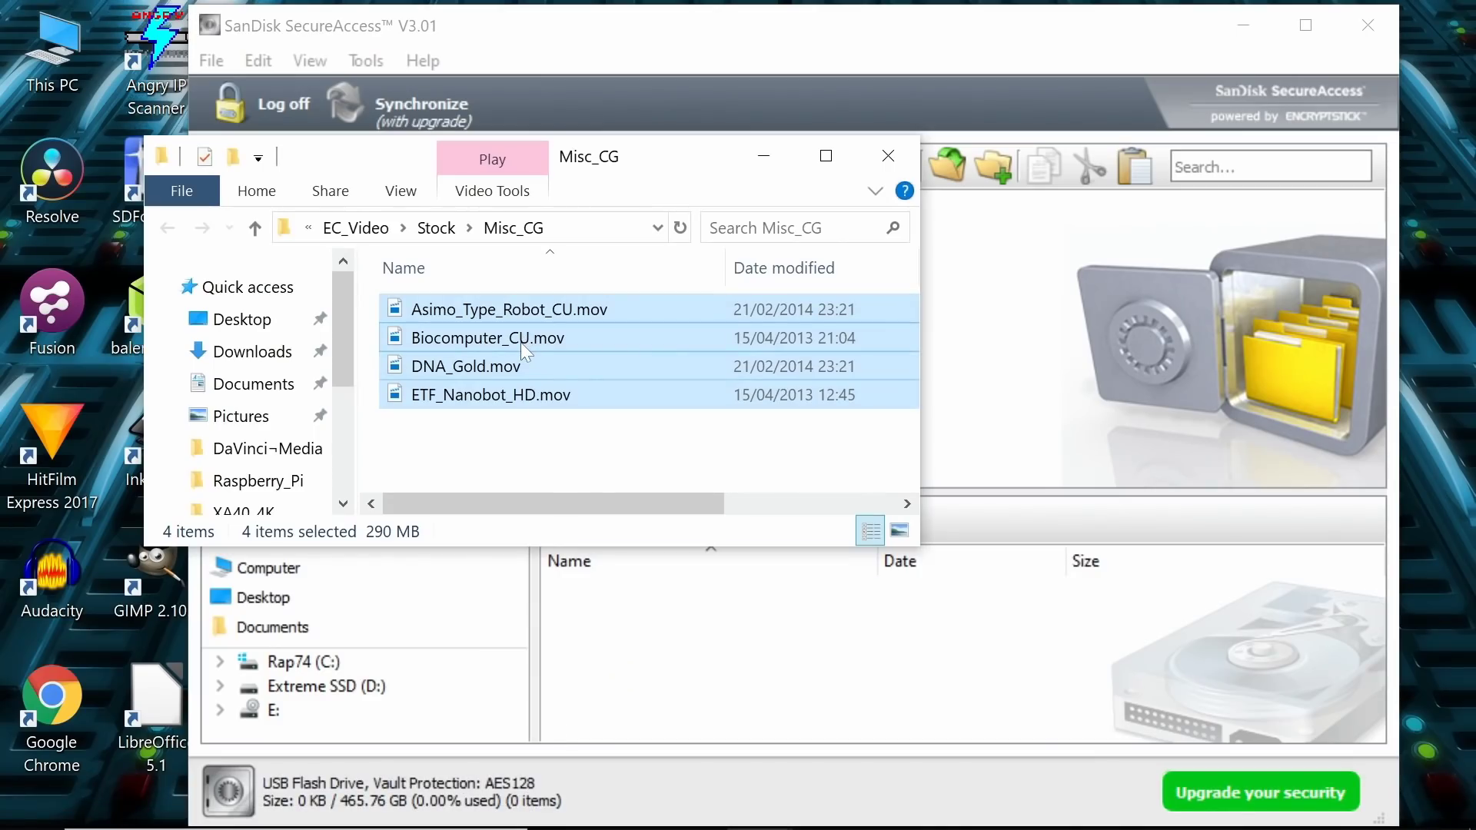
pyautogui.rightClick(520, 343)
pyautogui.click(639, 566)
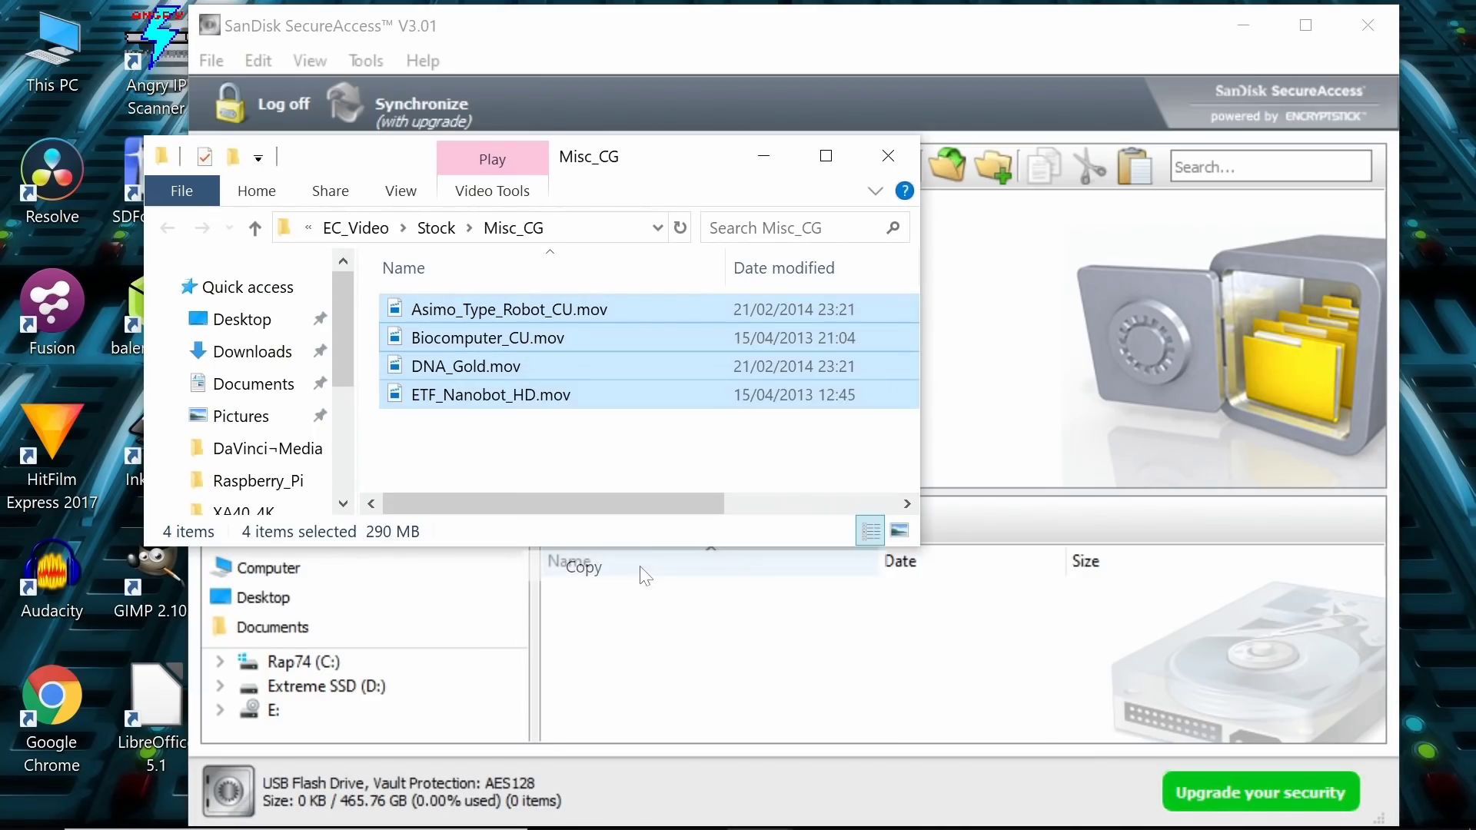
# Step: Paste the four clips into the vault, encrypting 290.85 MB of video
pyautogui.click(973, 300)
pyautogui.rightClick(372, 278)
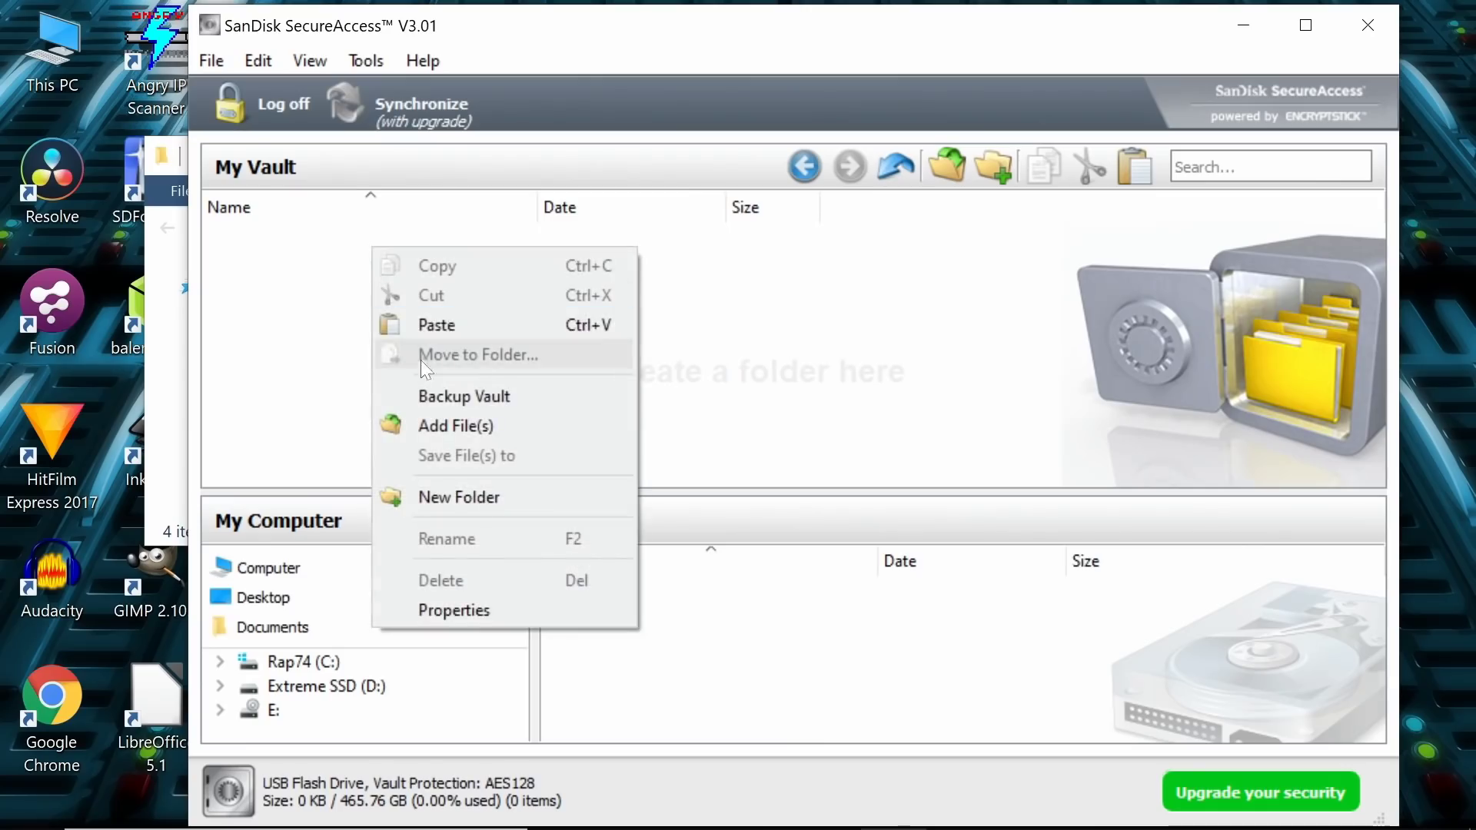
pyautogui.click(433, 329)
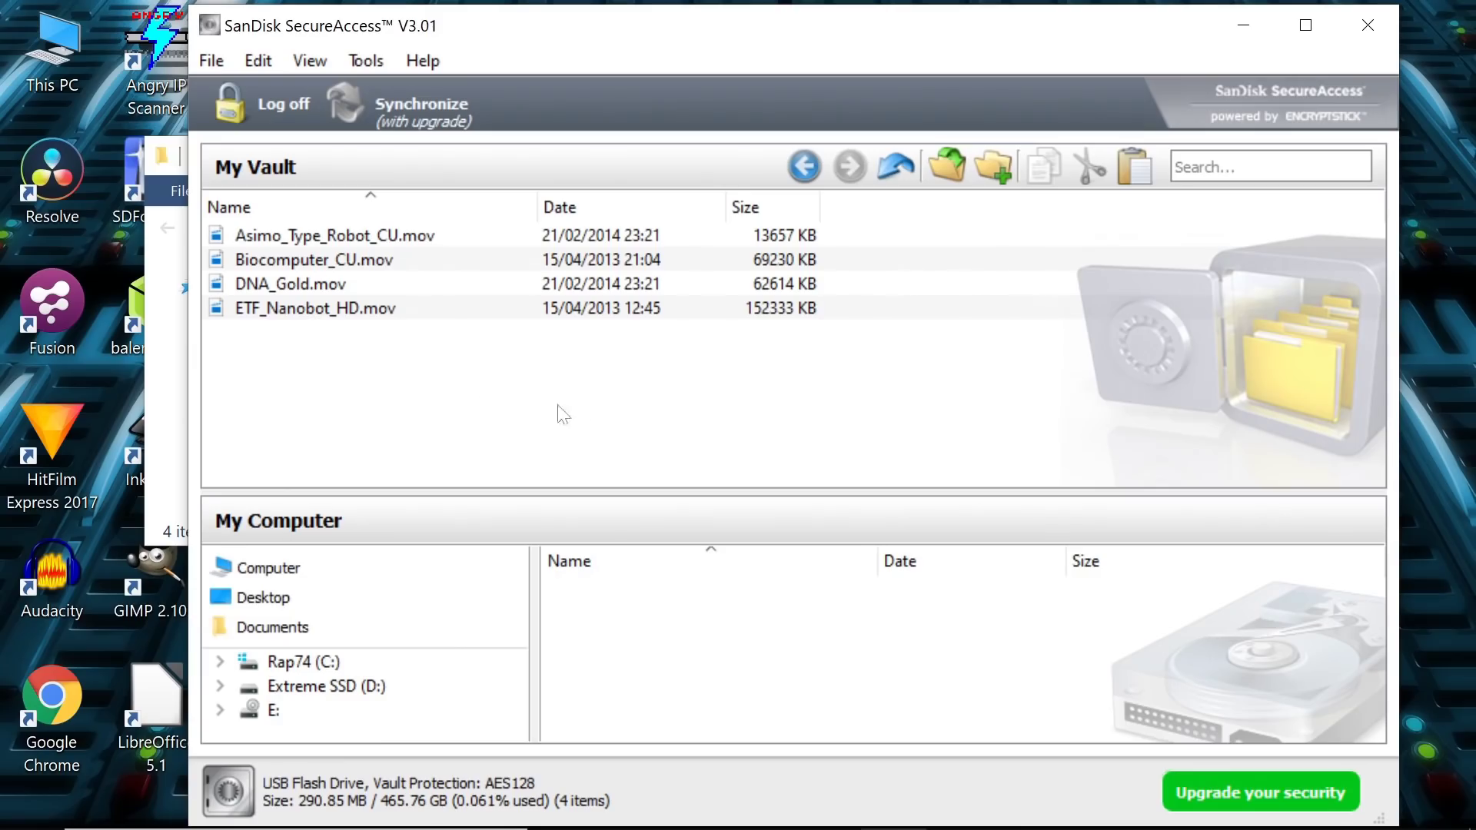
# Step: Log off to lock the vault, then close SecureAccess and the Misc_CG folder window
pyautogui.click(265, 105)
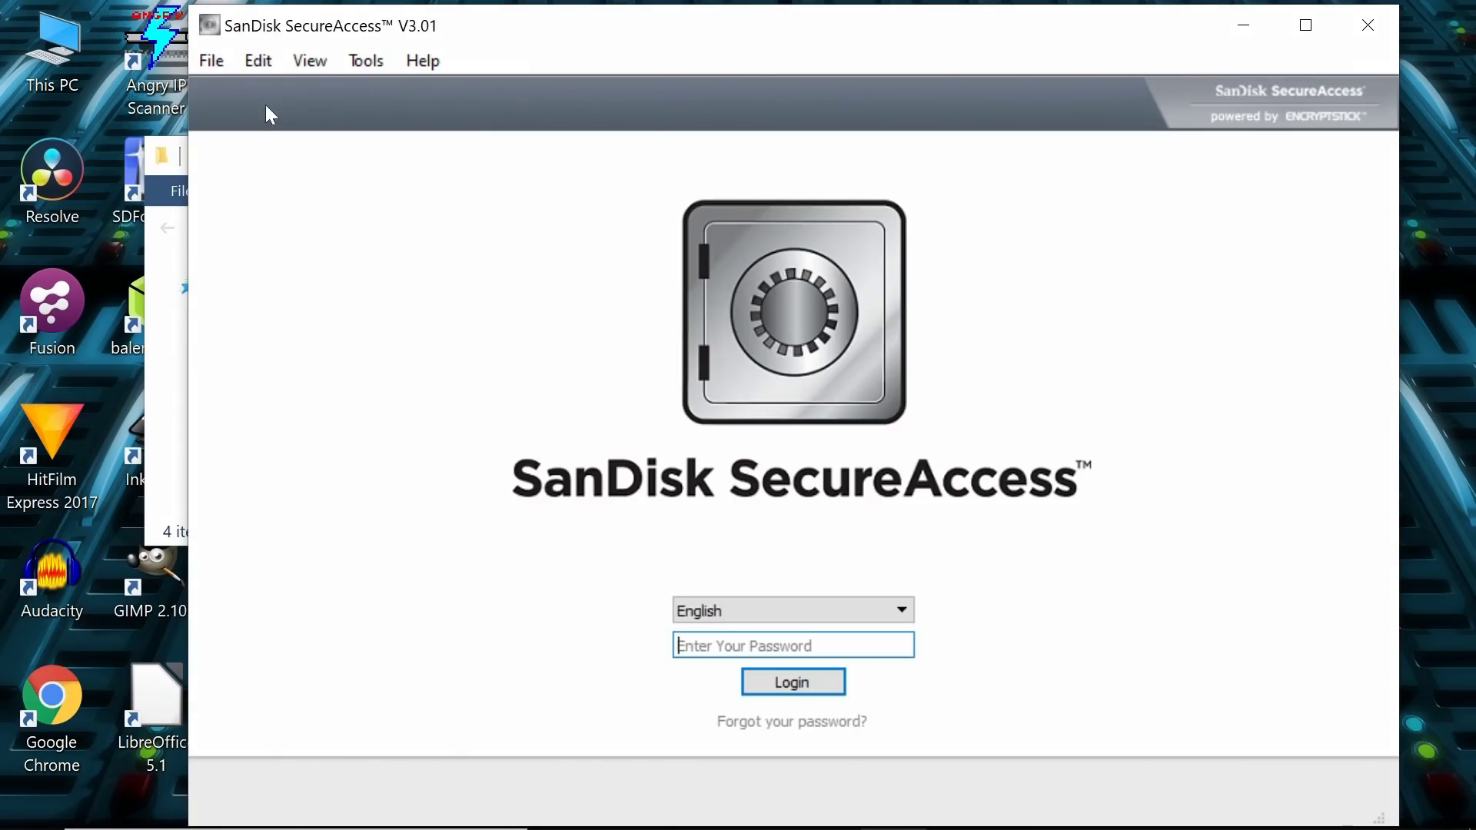
pyautogui.click(1362, 26)
pyautogui.click(888, 156)
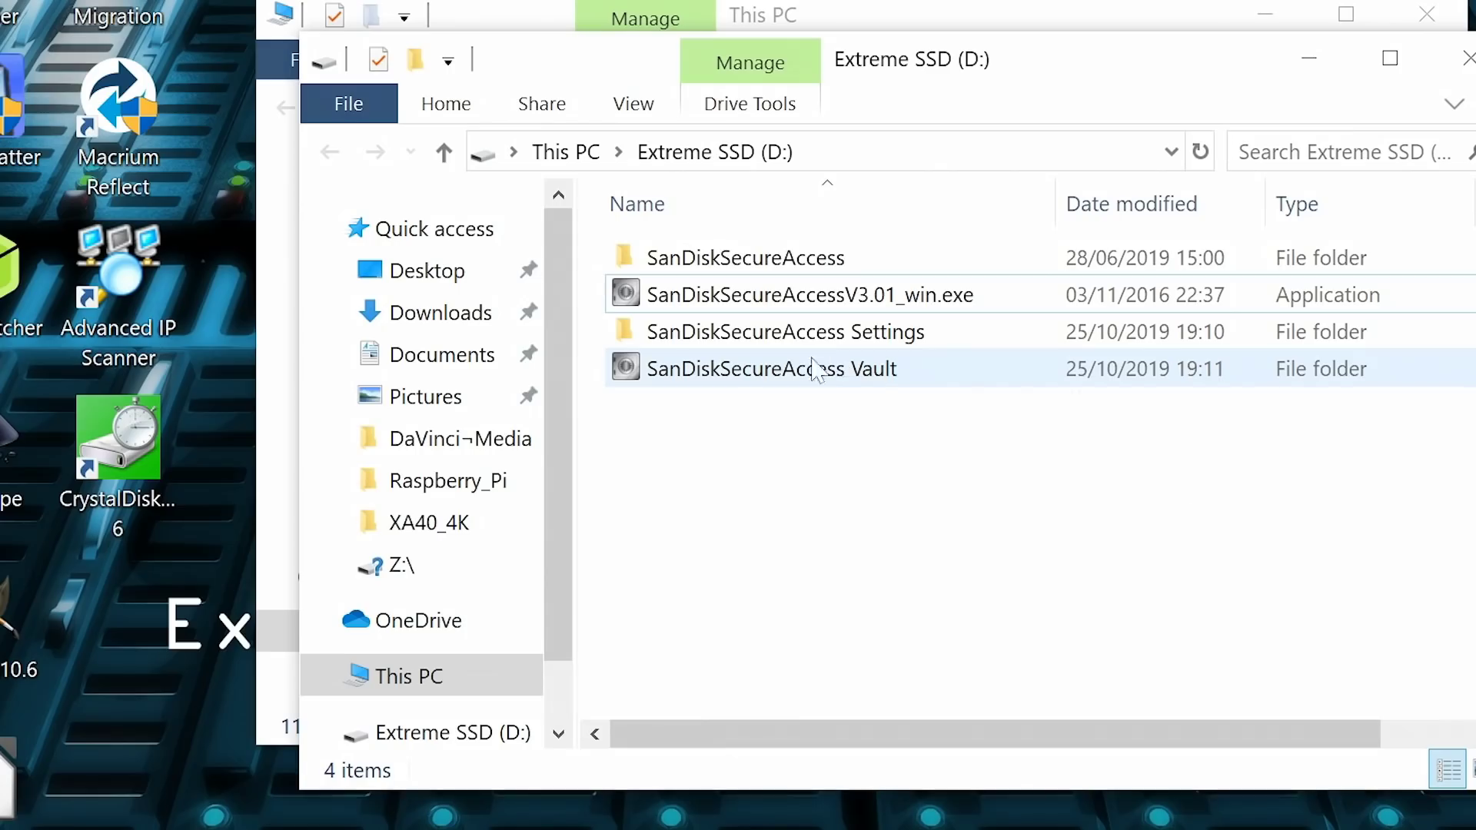
# Step: Inspect the SanDiskSecureAccess Vault folder and its 1c subfolder for scrambled files, then close both windows
pyautogui.click(777, 375)
pyautogui.doubleClick(779, 376)
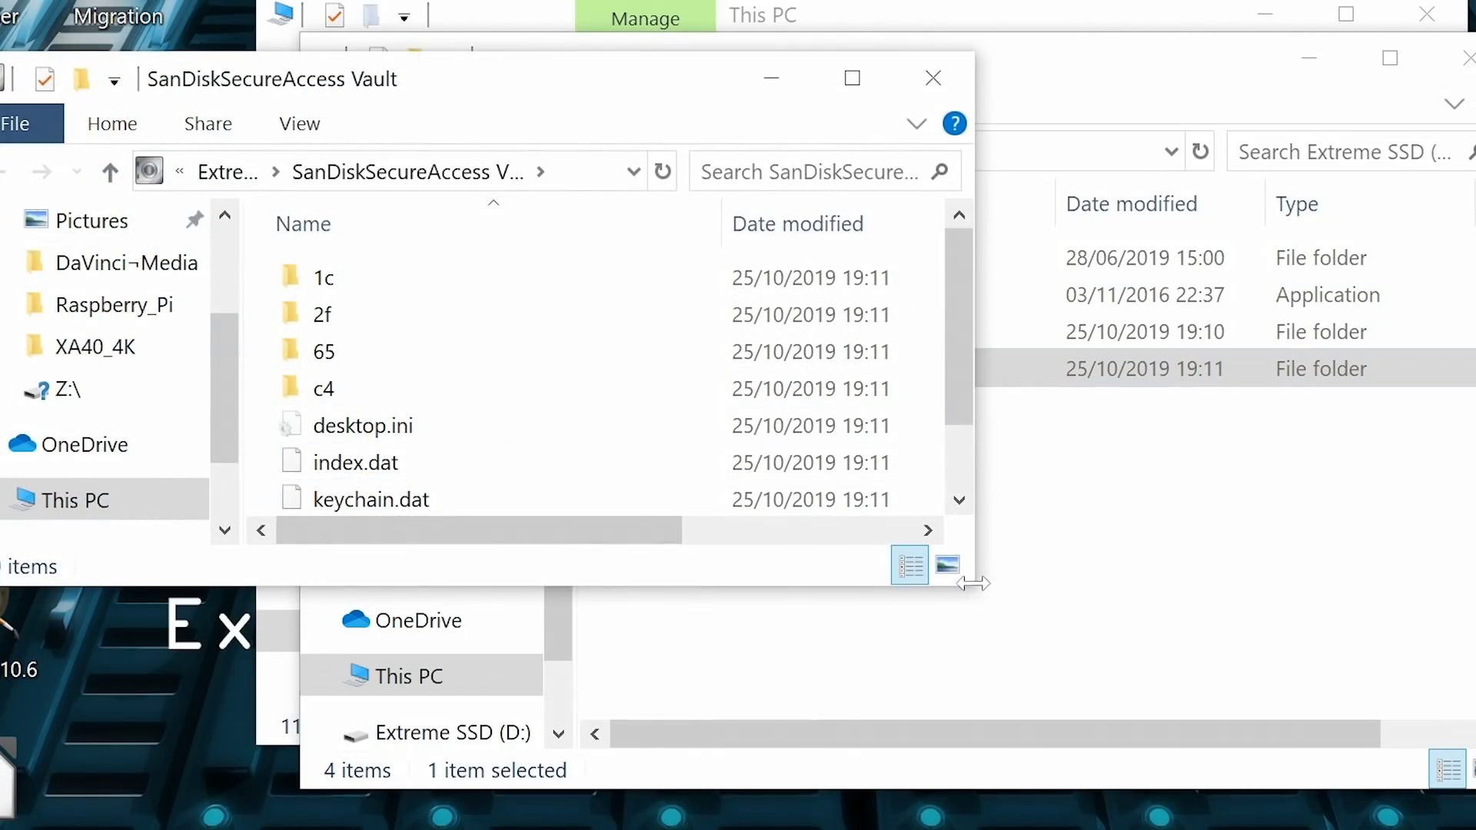
pyautogui.moveTo(972, 584); pyautogui.dragTo(1070, 718)
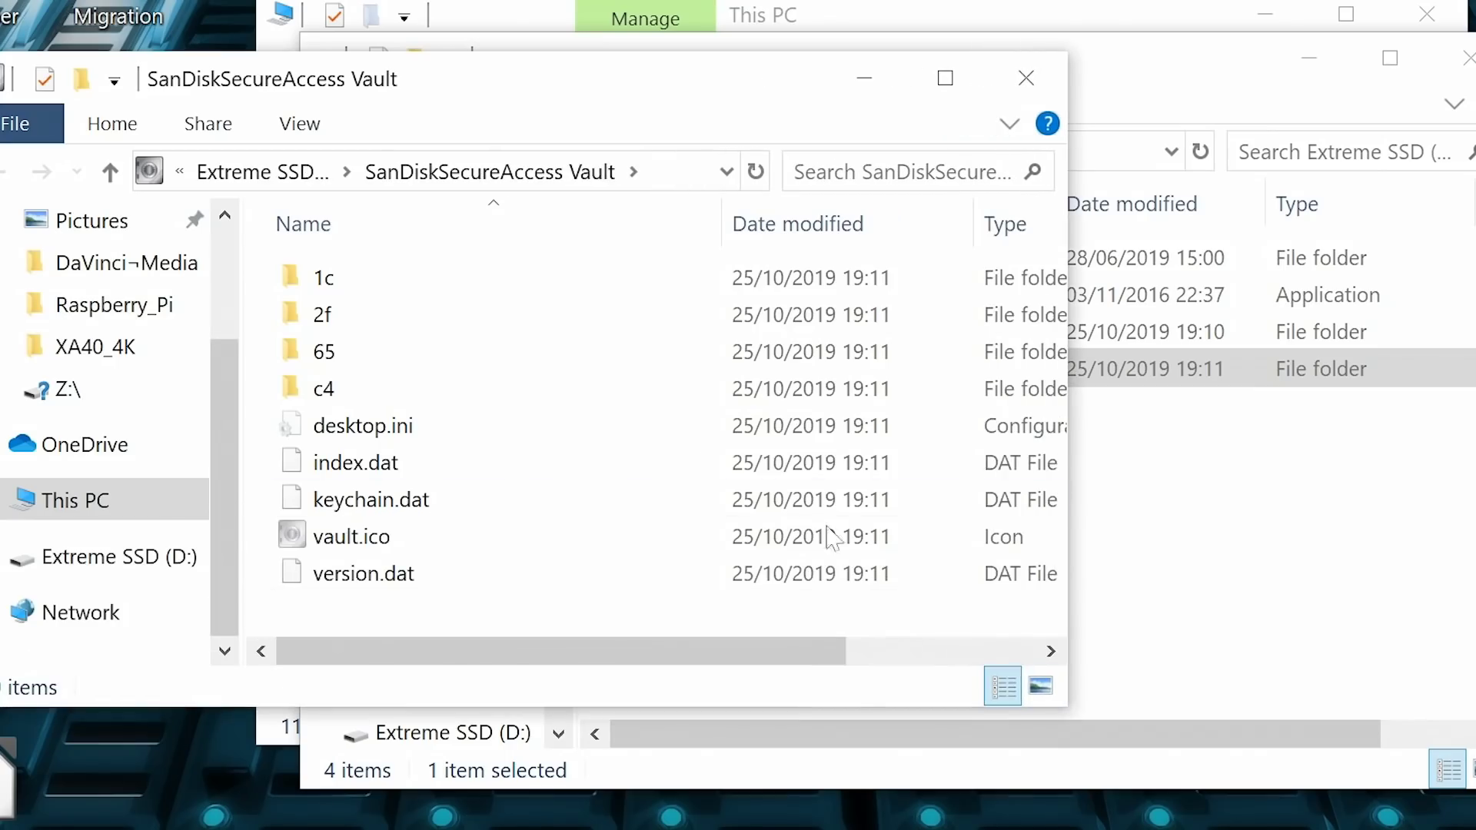
pyautogui.doubleClick(356, 290)
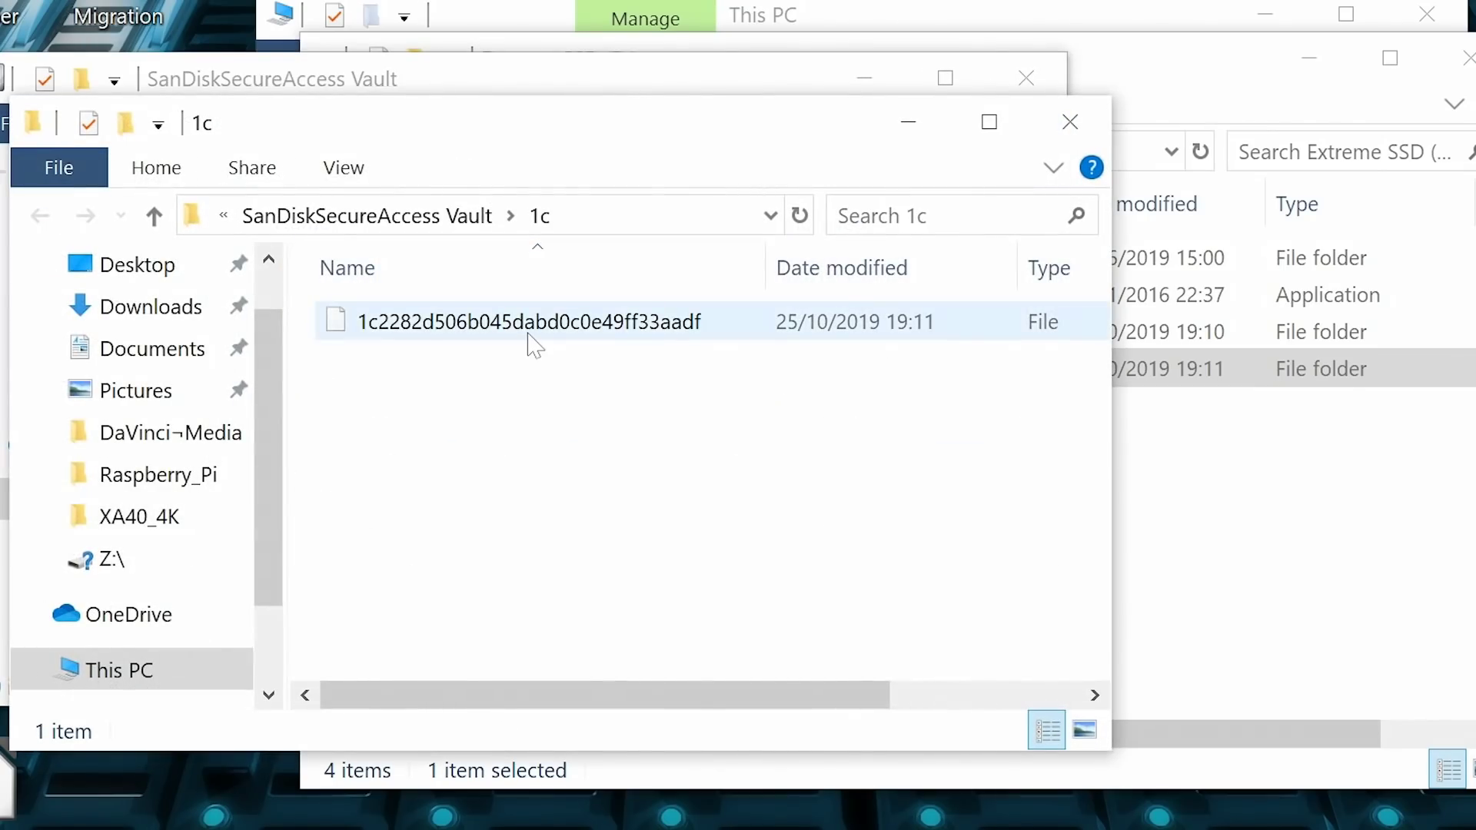
pyautogui.click(1068, 124)
pyautogui.click(1025, 78)
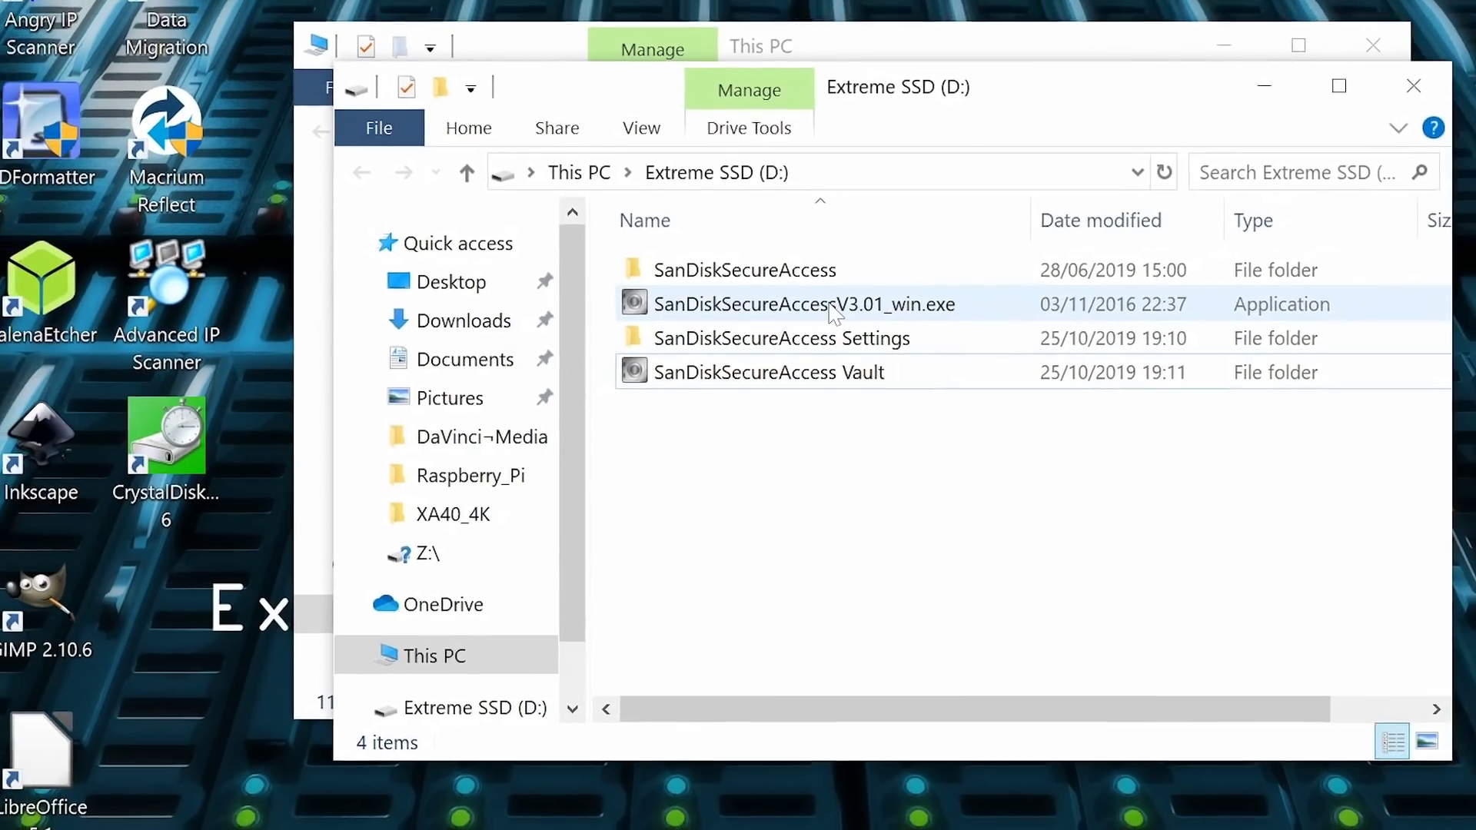
# Step: Relaunch SanDisk SecureAccess from the drive and log in with the vault password
pyautogui.moveTo(833, 311)
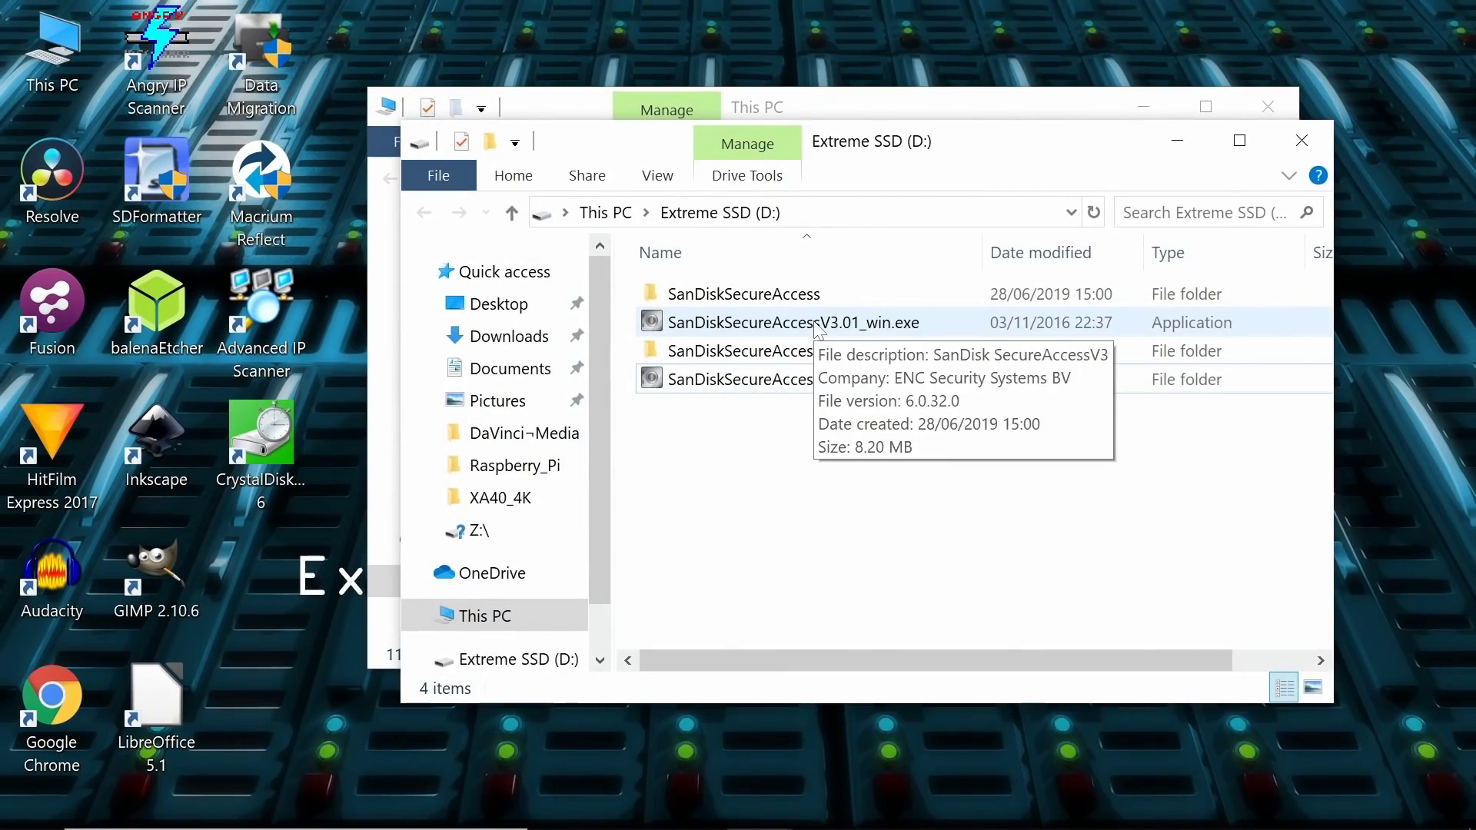
pyautogui.doubleClick(815, 325)
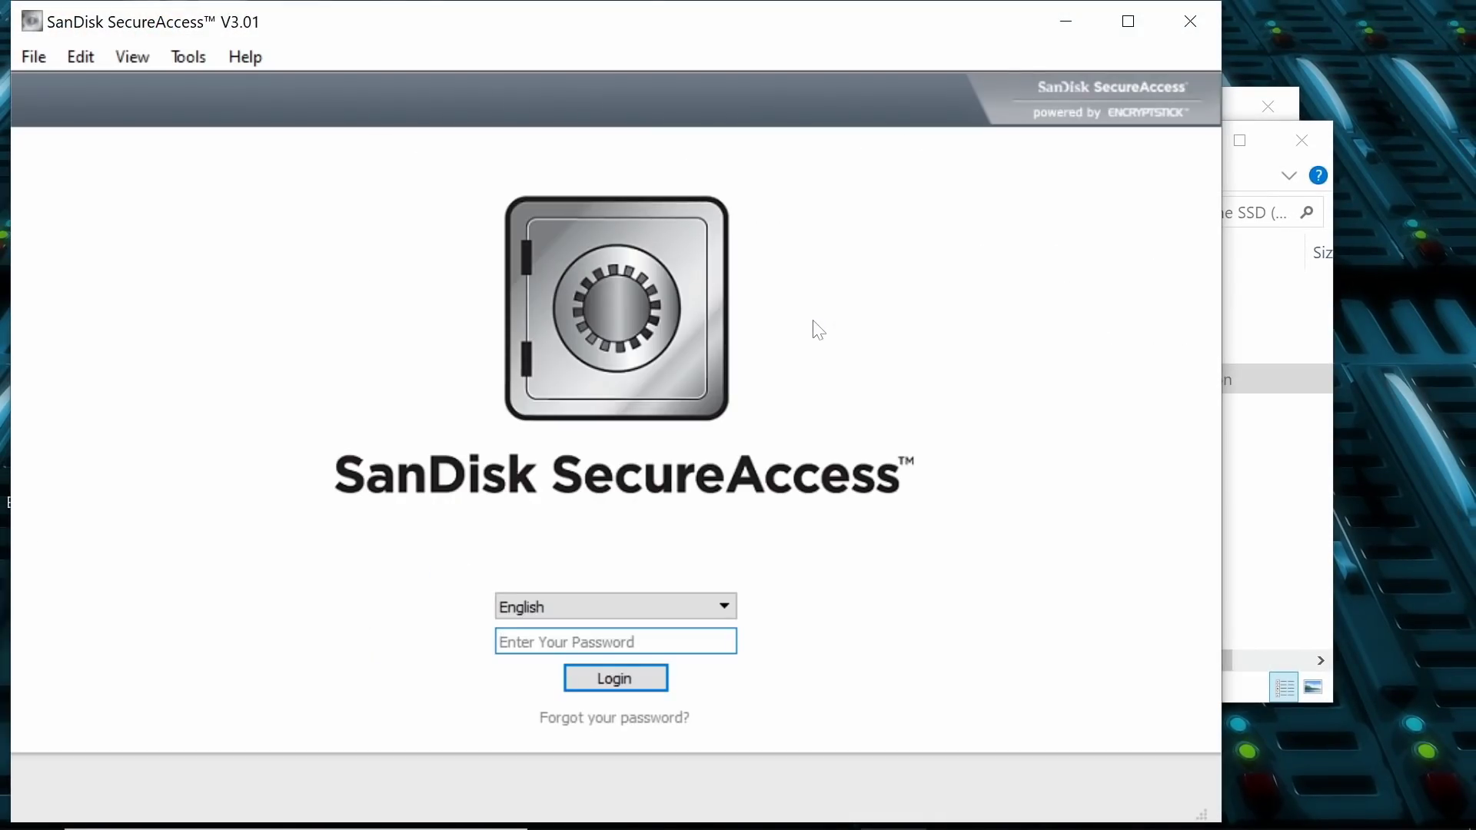
pyautogui.click(628, 641)
pyautogui.write('••••')
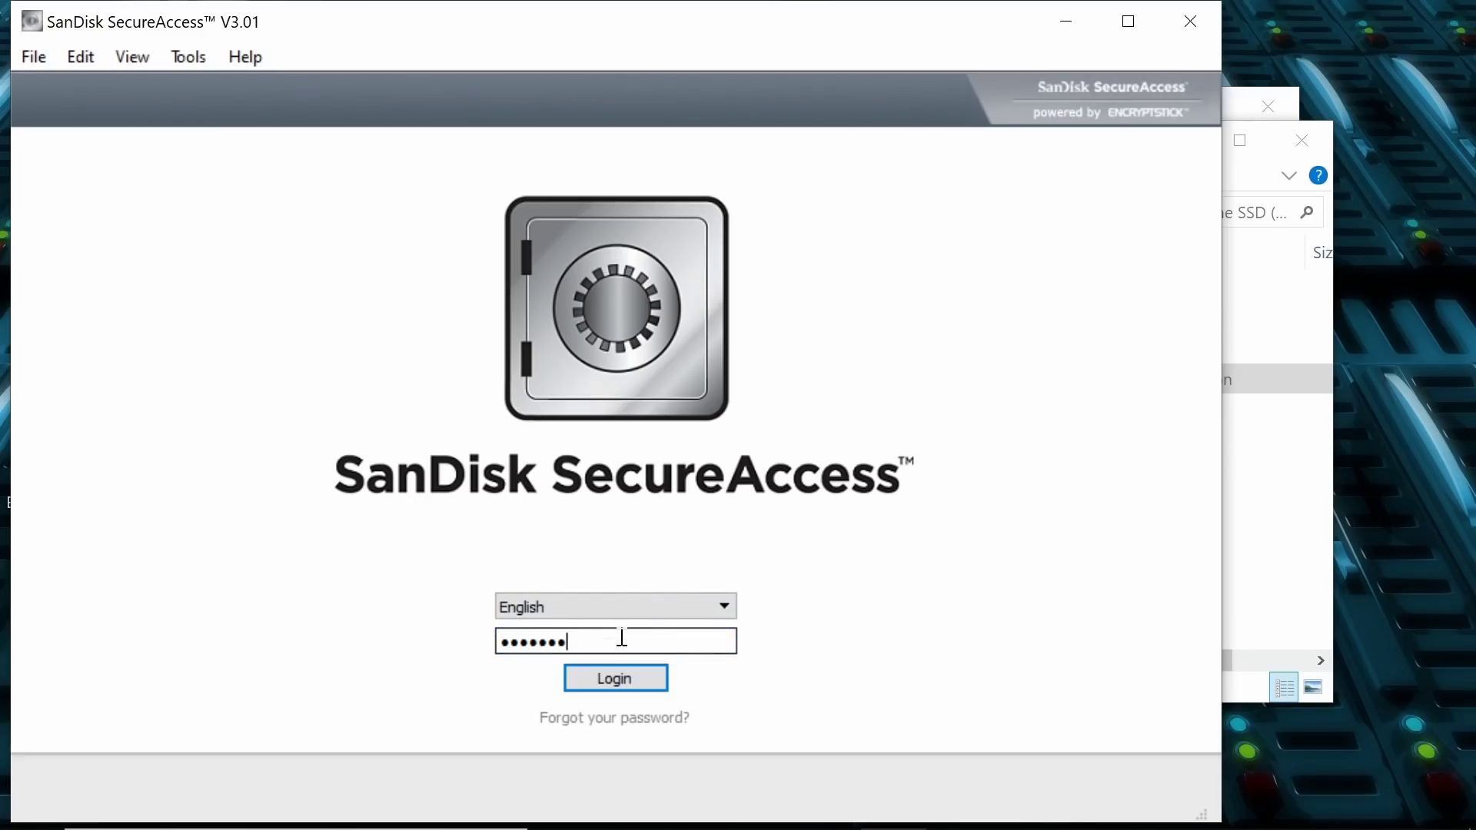
pyautogui.click(616, 665)
# Step: Turn off the startup tips with 'Do not show again' and play Asimo_Type_Robot_CU.mov from the vault
pyautogui.click(418, 630)
pyautogui.click(995, 632)
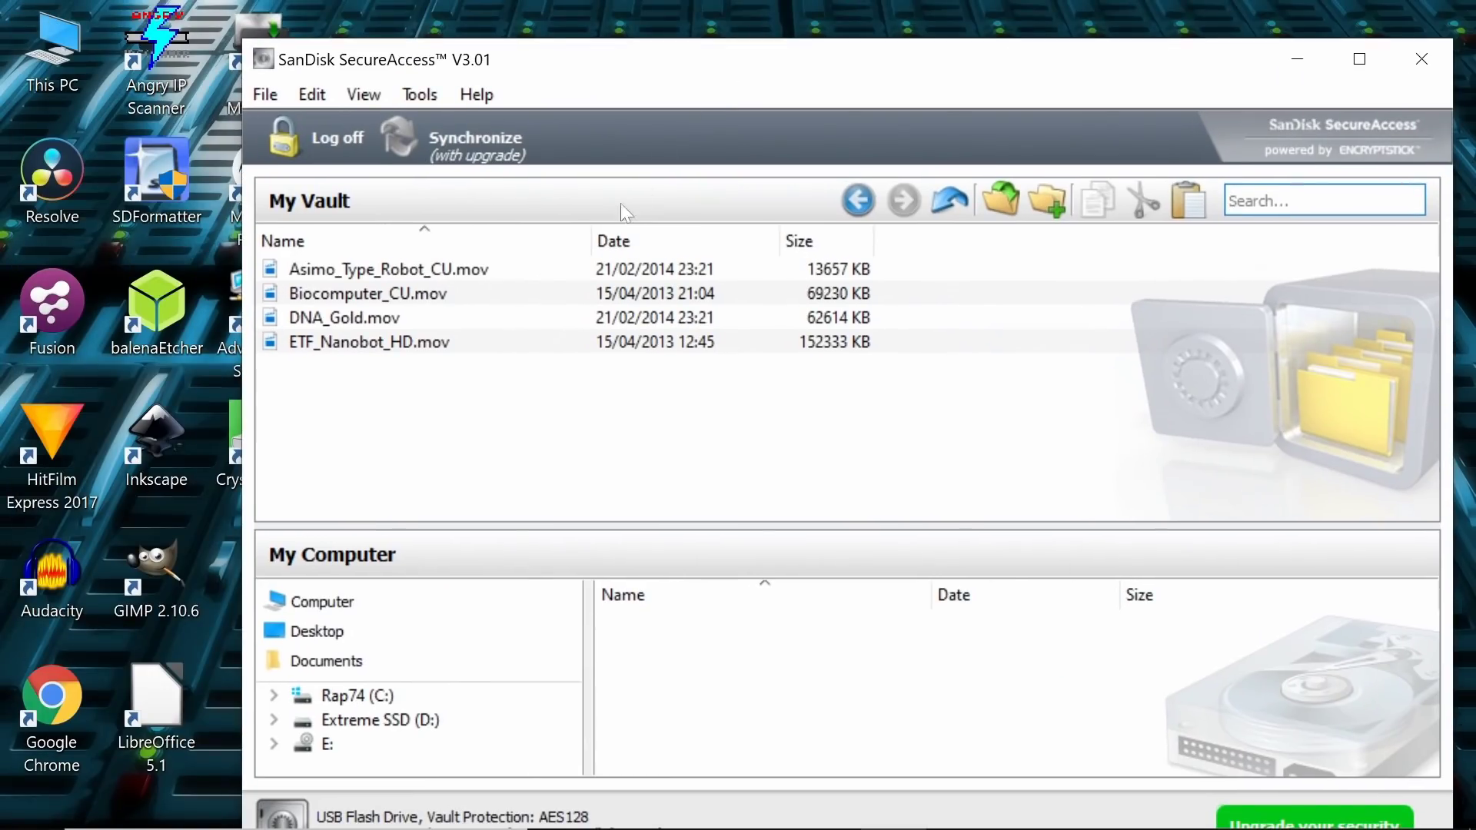
pyautogui.click(225, 231)
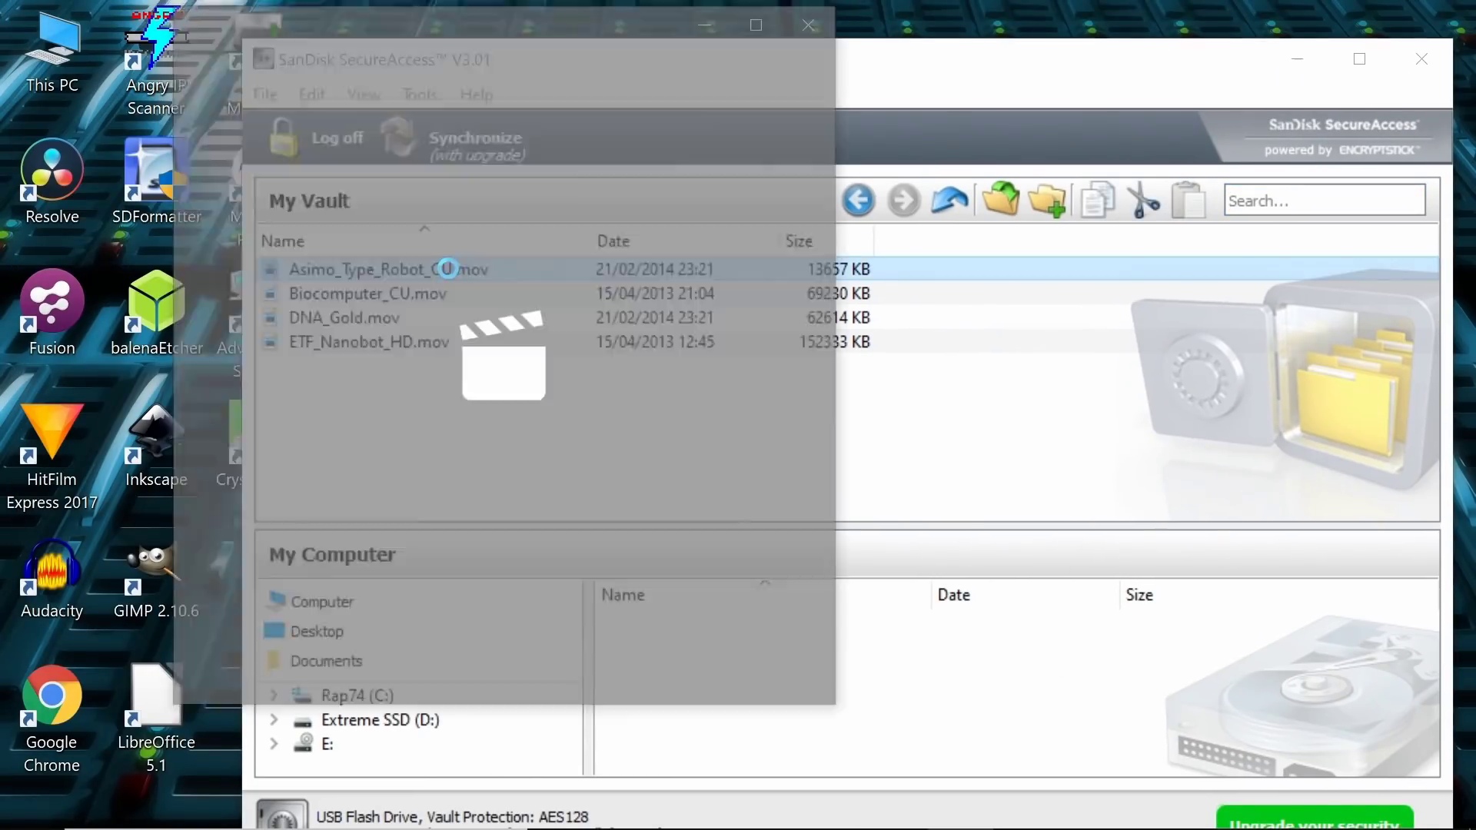